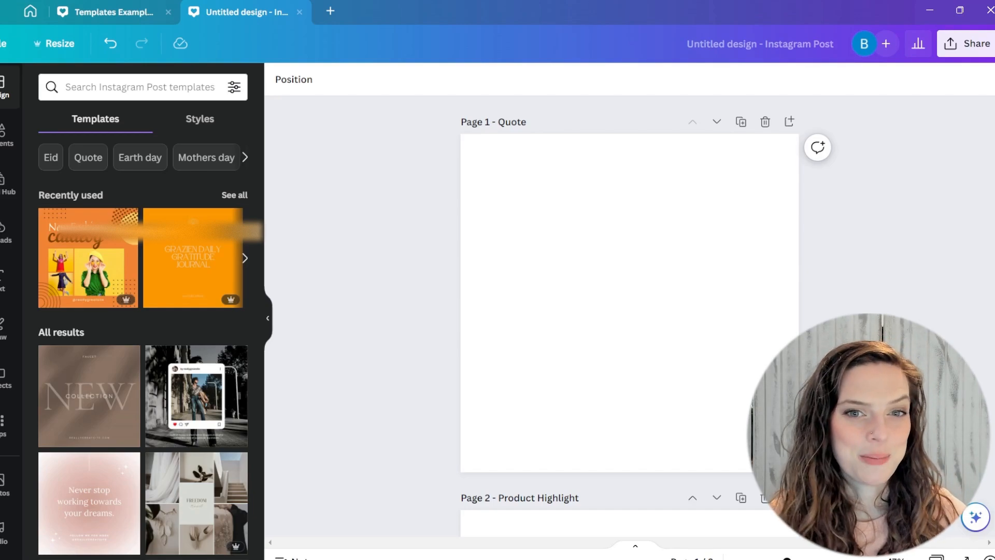
Set the Quote page's background to the pale pink fourth colour of the My Brand palette.
click(629, 303)
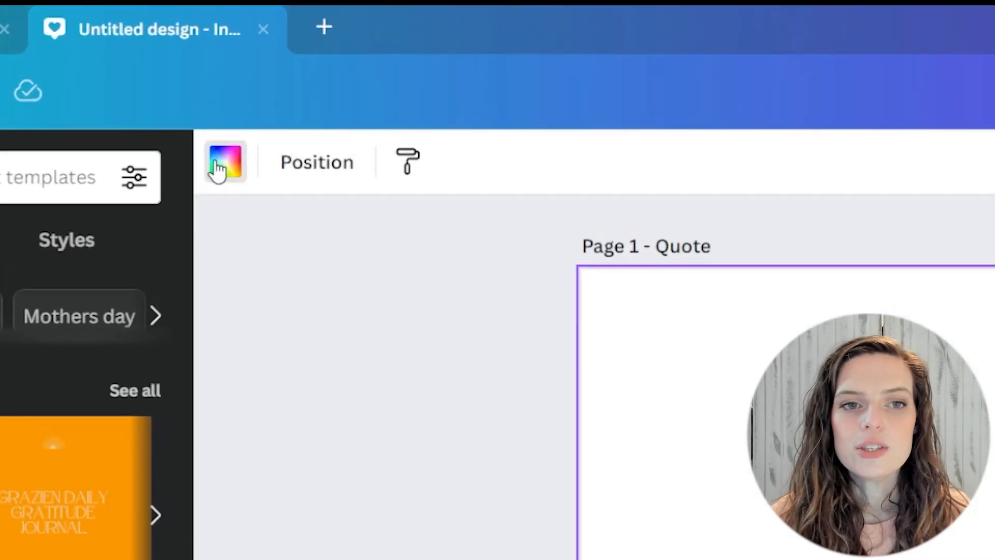
click(279, 79)
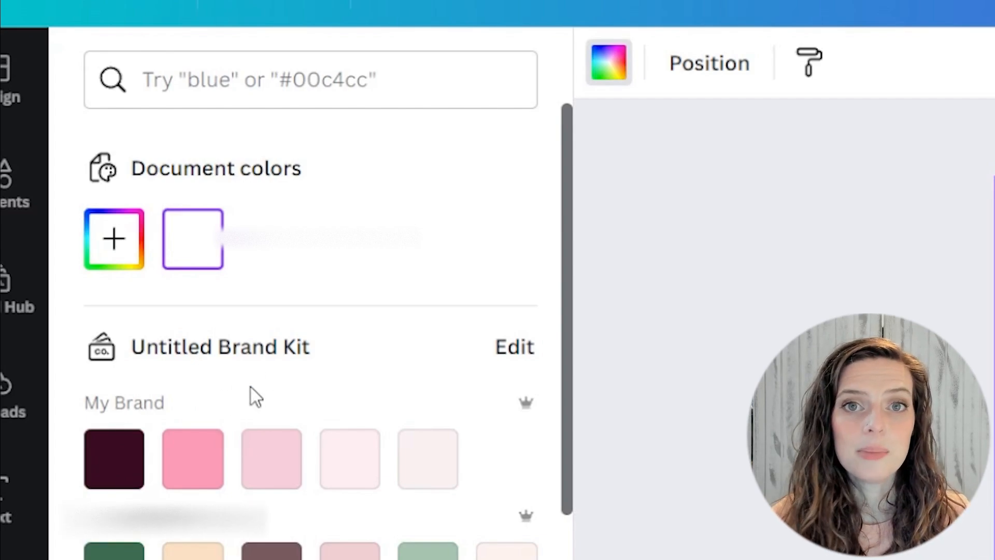
click(264, 469)
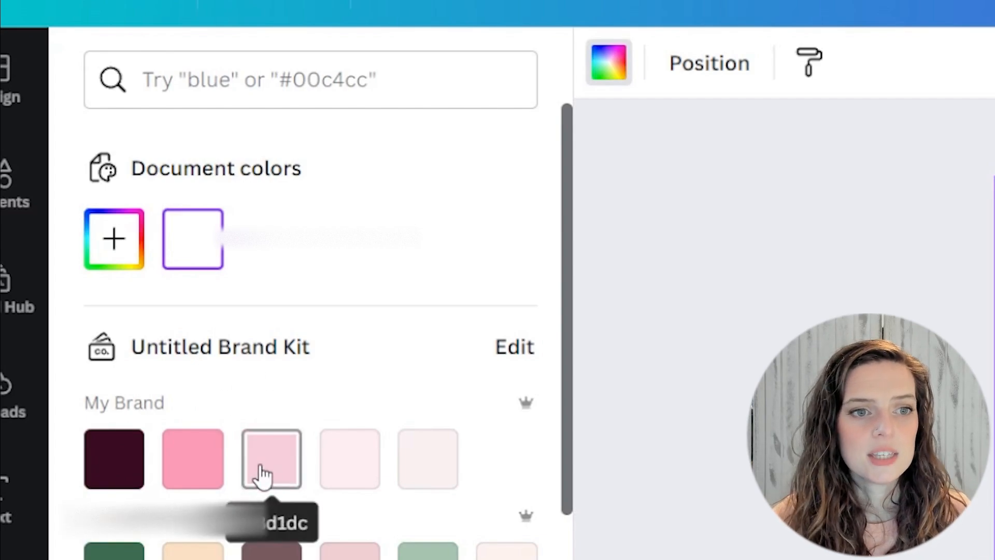
click(346, 469)
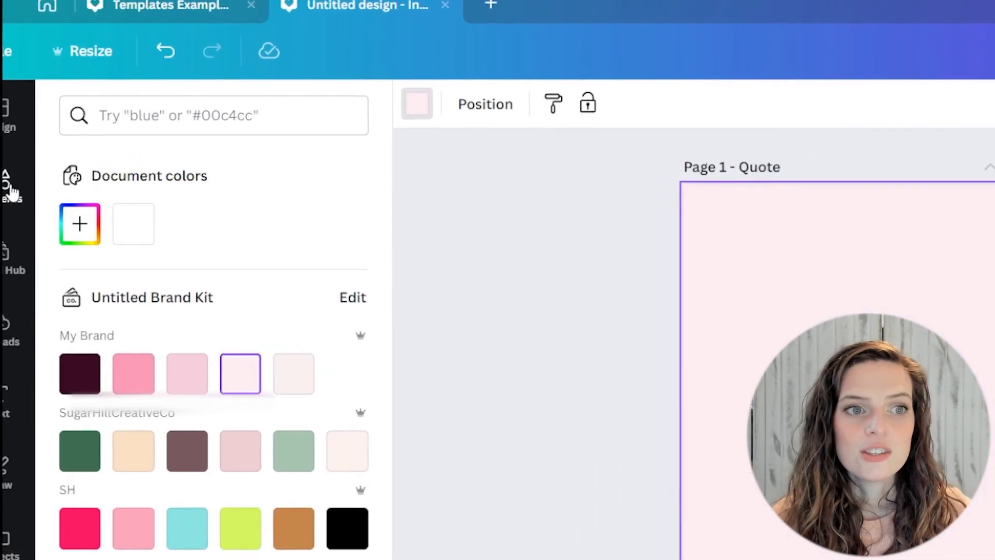
Search the elements library for "Gold border" and show all the matching graphics.
click(5, 136)
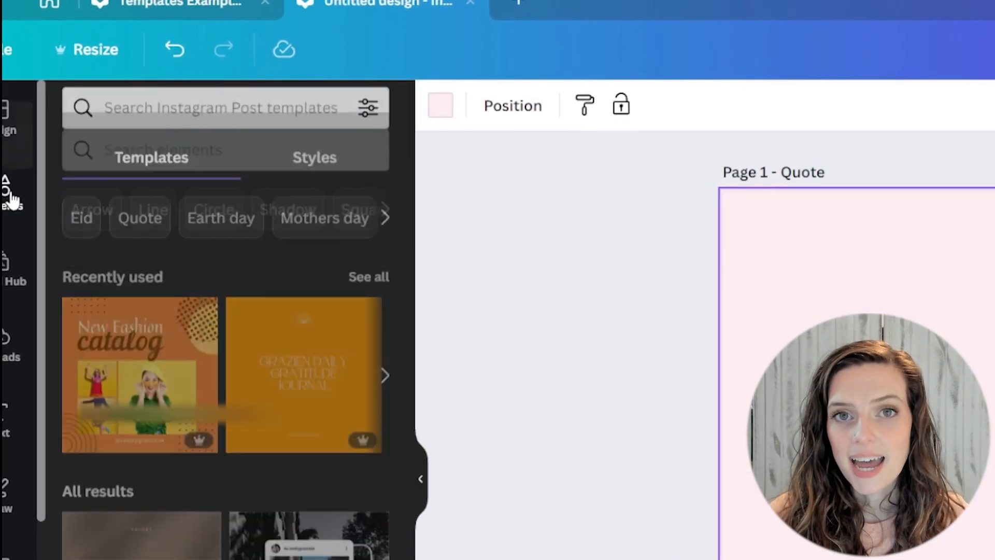
click(99, 86)
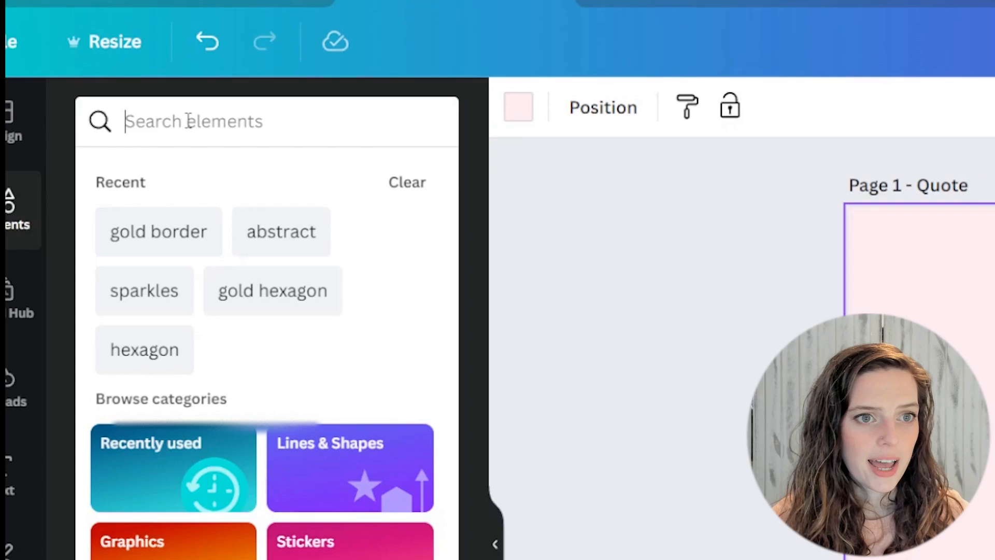
text(Gold border)
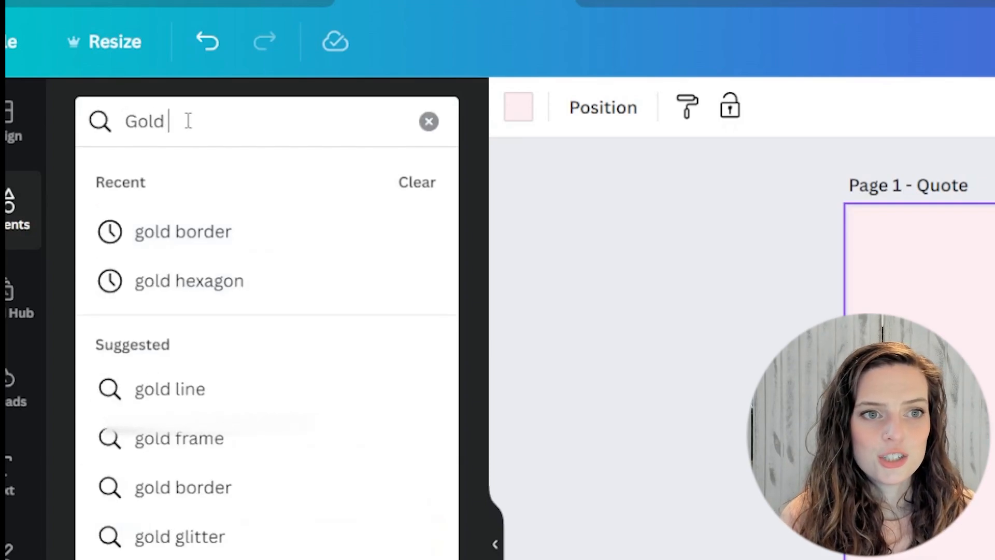
key(Return)
click(430, 310)
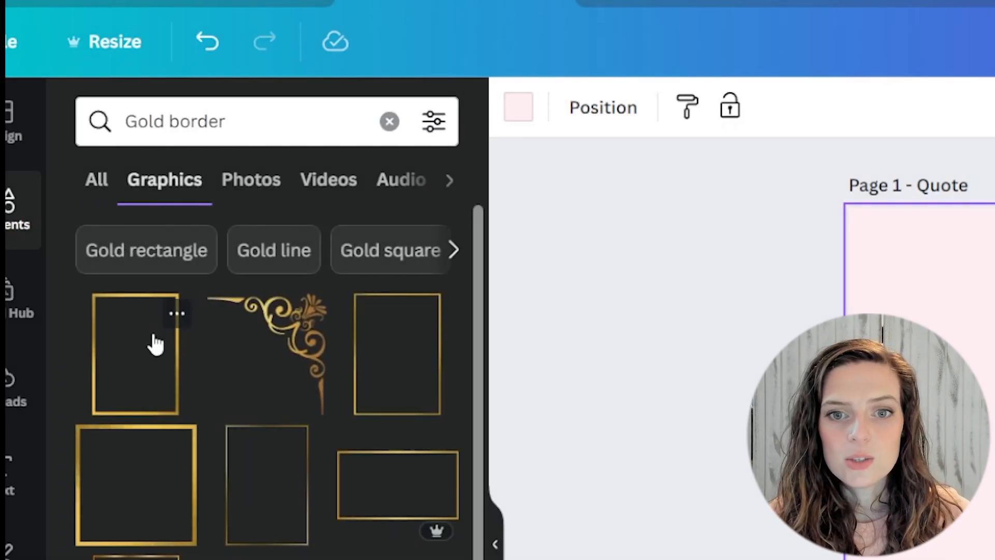
Add the thin square gold border to the Quote page and enlarge it to frame nearly the whole page.
click(157, 368)
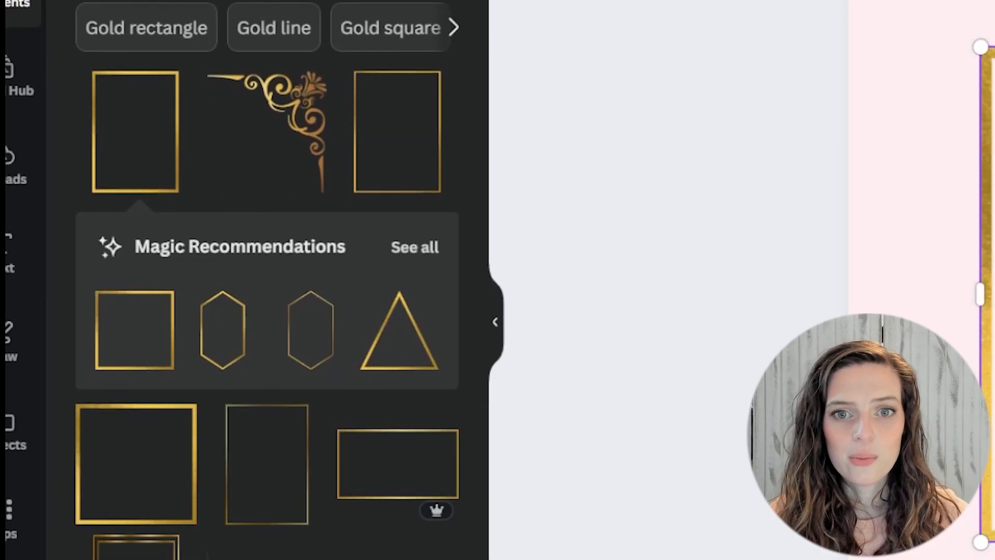
key(Delete)
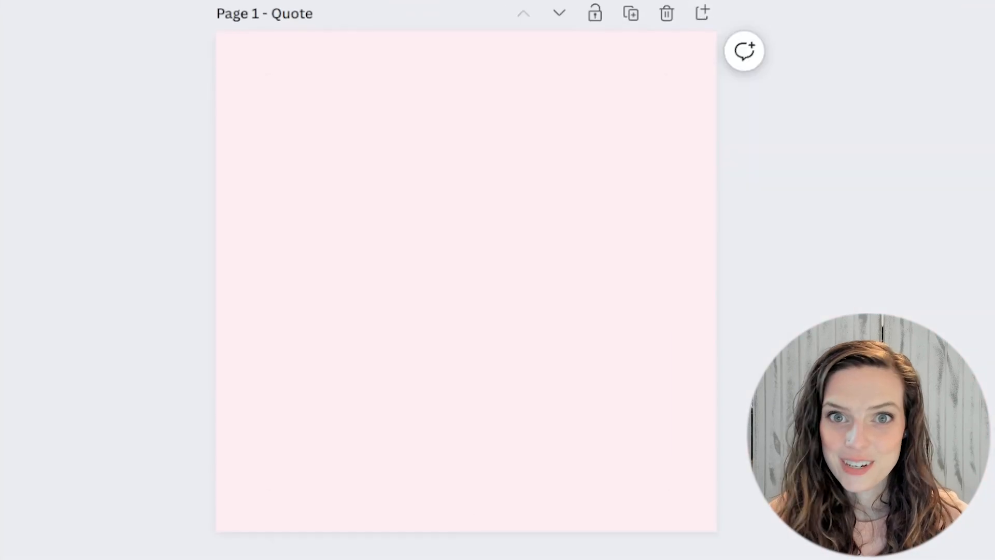
click(135, 464)
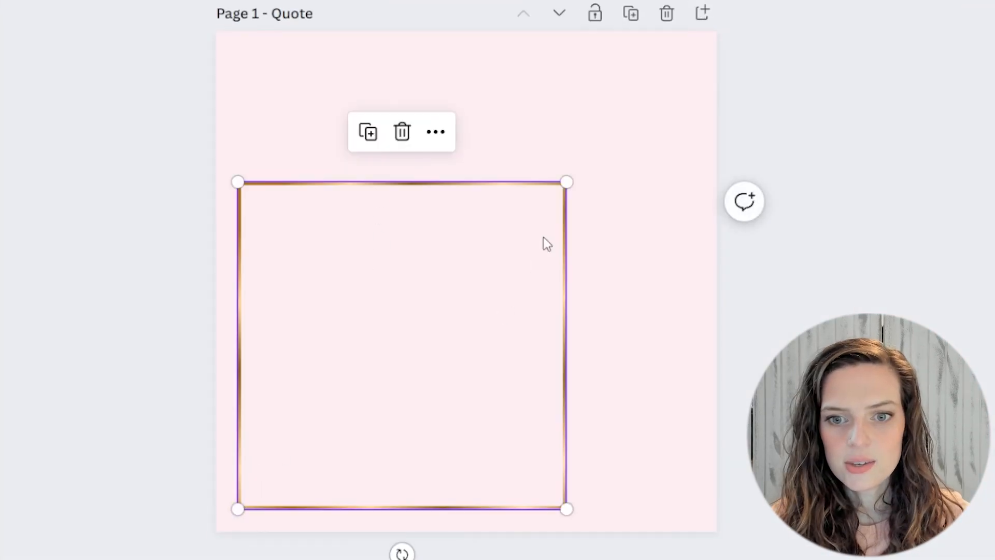
drag(566, 182, 701, 49)
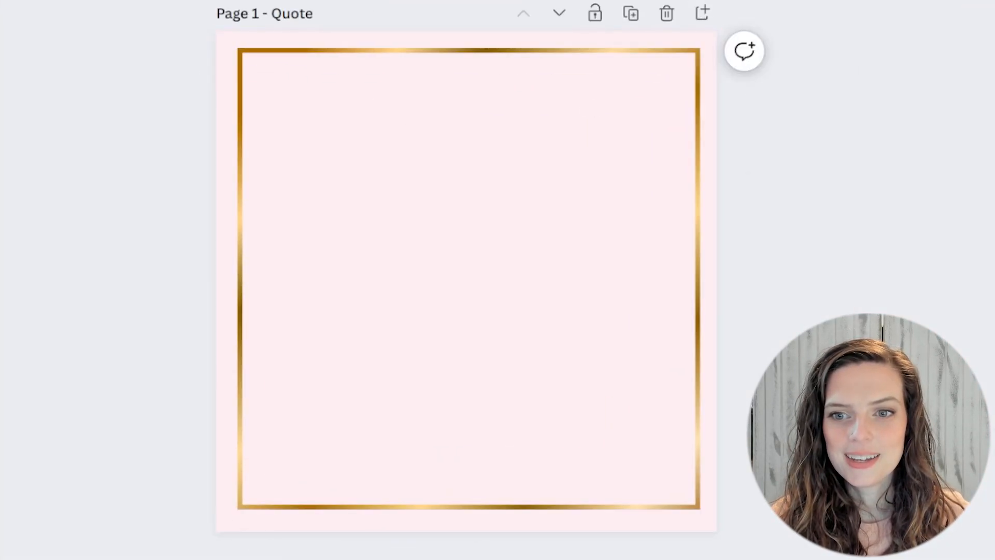
Centre the gold border on the Quote page using the alignment options.
click(700, 283)
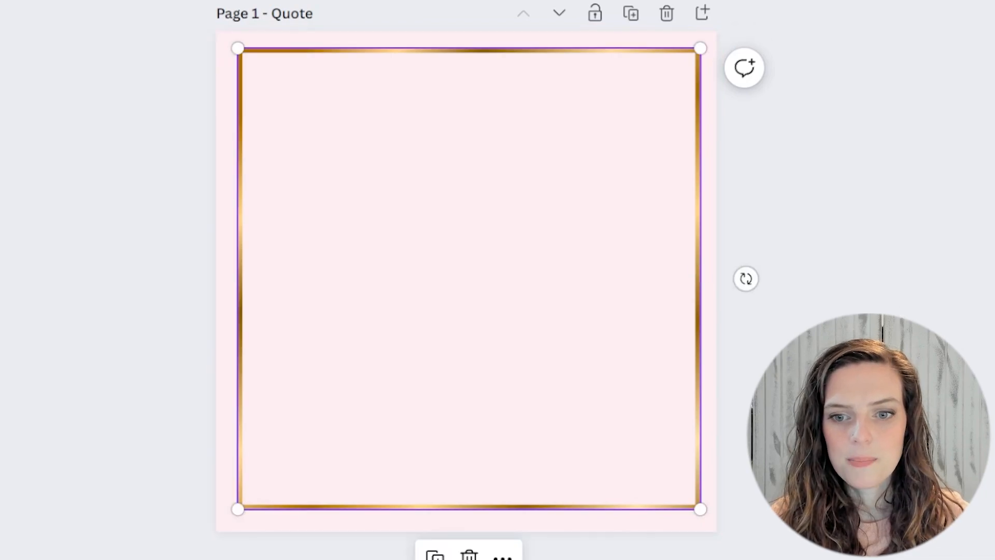
click(344, 242)
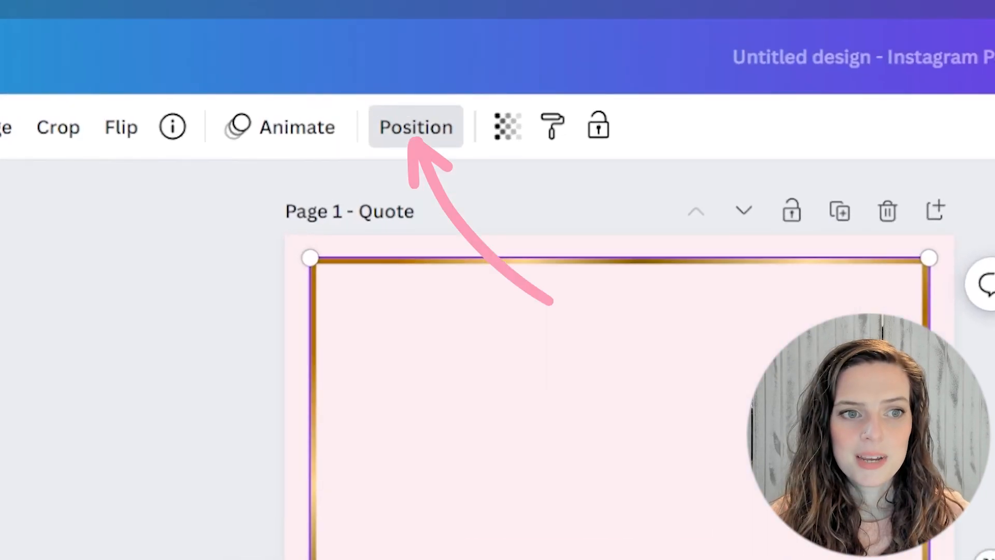
click(156, 250)
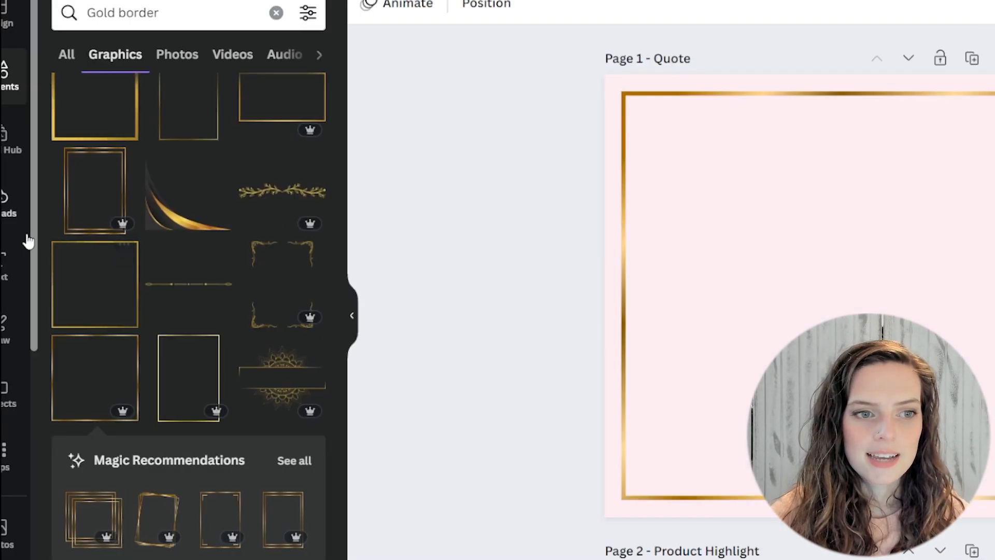
Add a heading to the Quote page reading "This is a Quote".
click(7, 263)
click(126, 224)
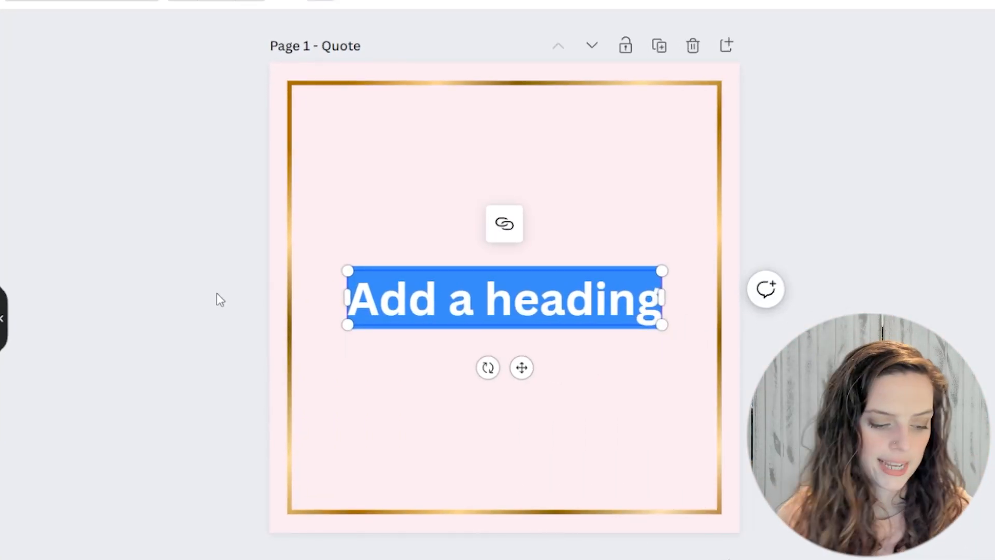
text(This i)
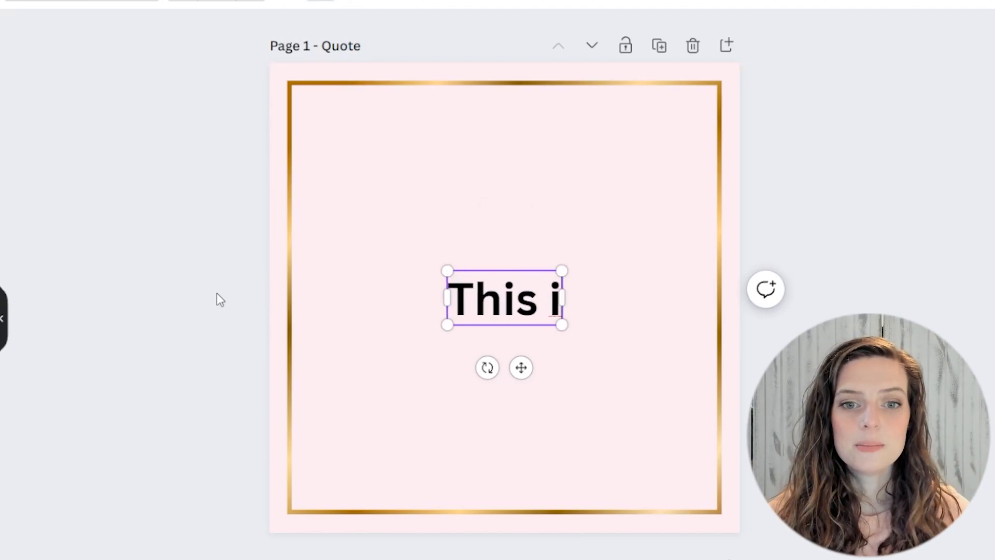
text(s a Quote)
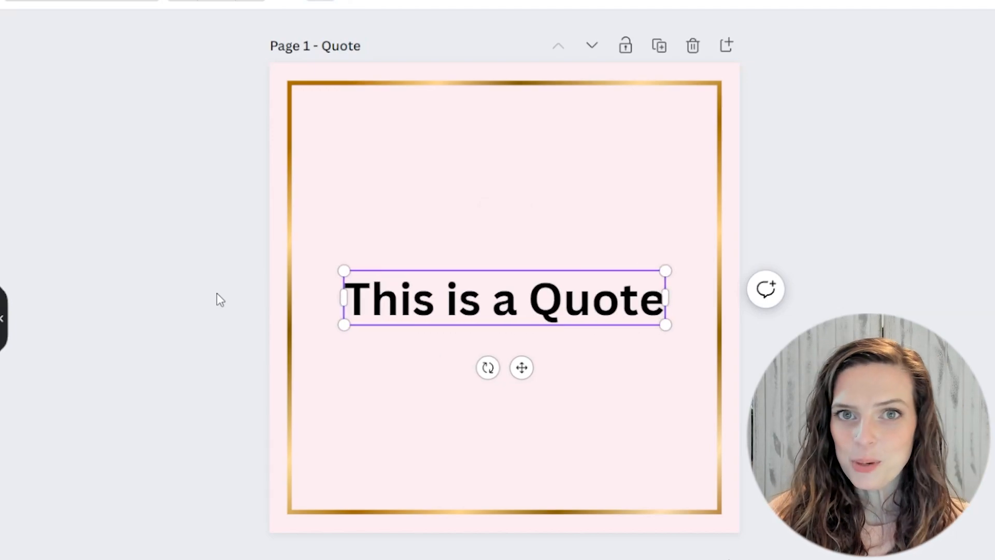
click(389, 400)
Change the heading's font to a thin, elegant all-caps display font with a swash Q.
click(449, 317)
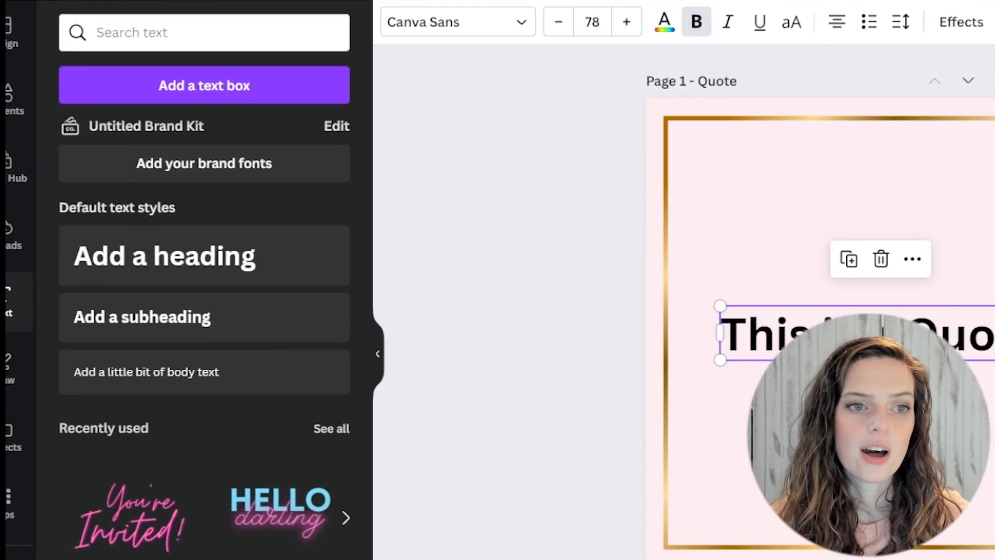
click(469, 22)
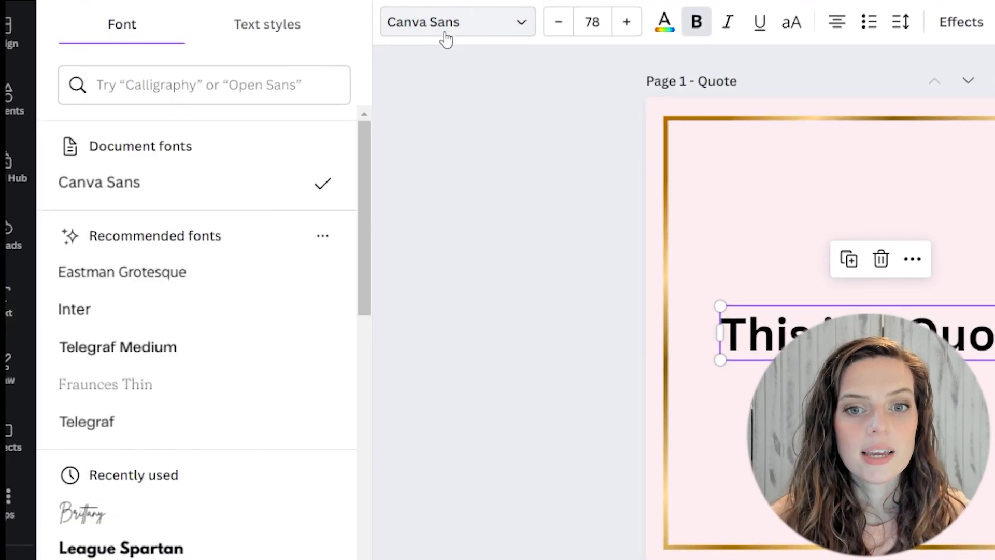
scroll(187, 363, down, 10)
click(280, 394)
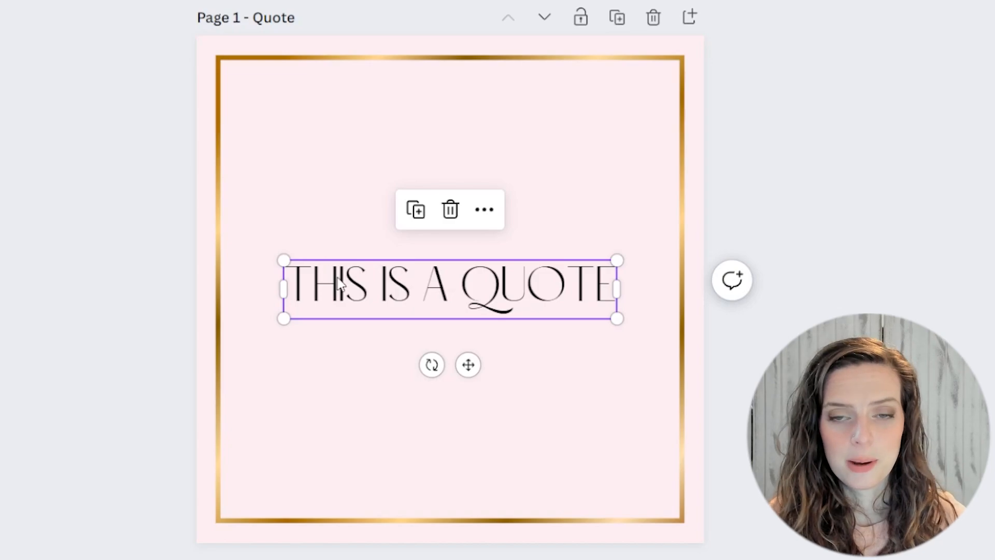
Enlarge the heading to about size 128, wrap it onto two lines and centre it on the page.
drag(347, 285, 300, 148)
mouse_move(571, 178)
mouse_down()
mouse_move(729, 322)
mouse_move(806, 339)
mouse_move(573, 250)
mouse_move(555, 173)
mouse_up()
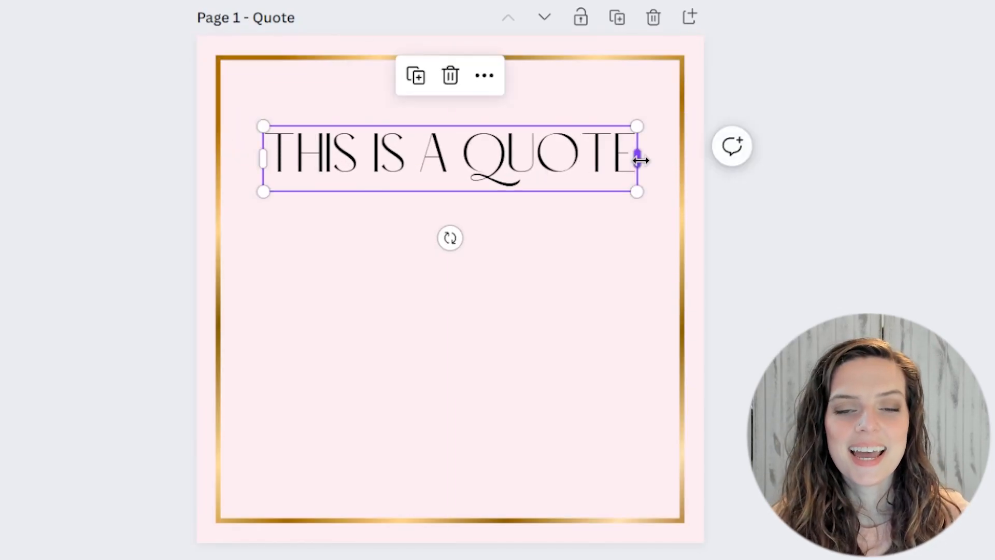
drag(639, 157, 459, 176)
drag(455, 266, 494, 299)
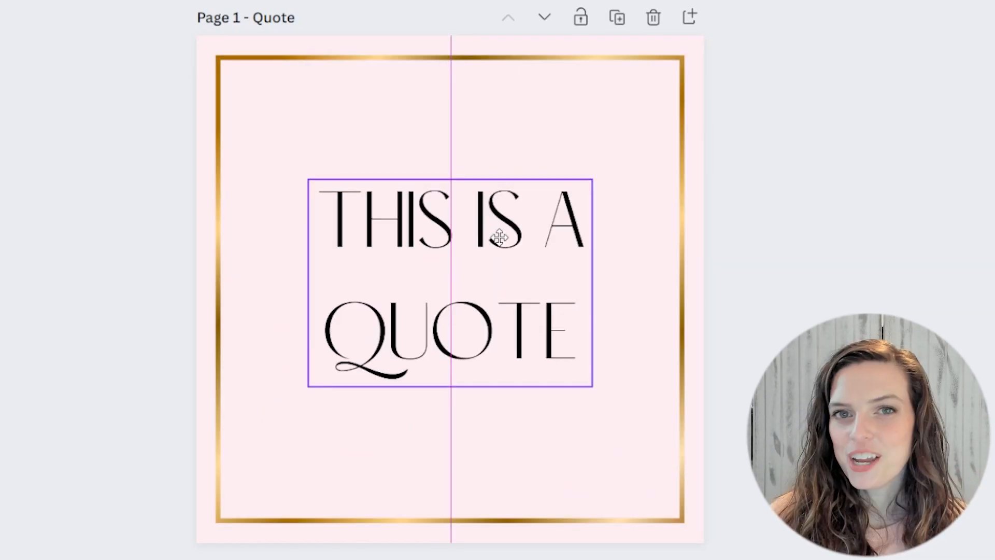
drag(560, 215, 561, 215)
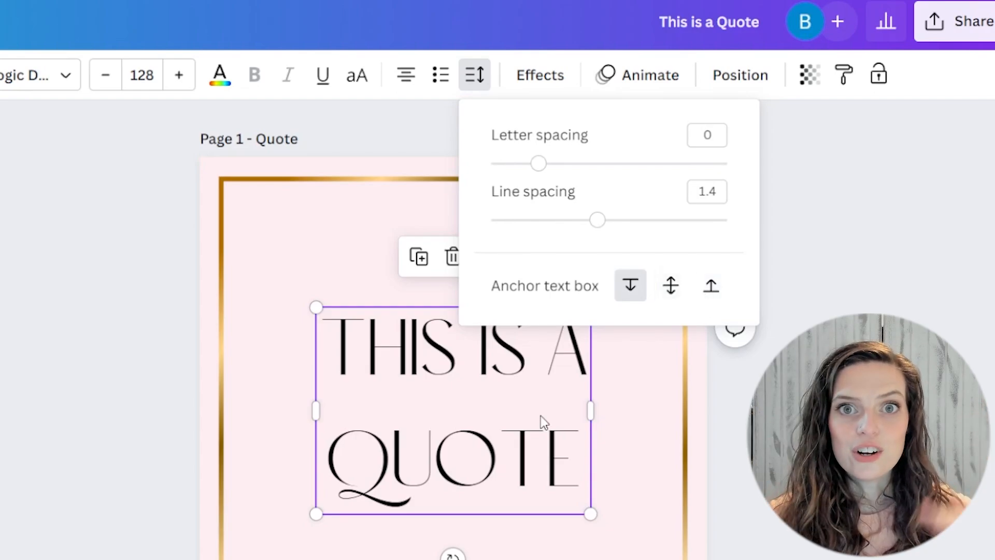
Anchor the heading's text box to the middle so that it grows evenly up and down.
click(674, 299)
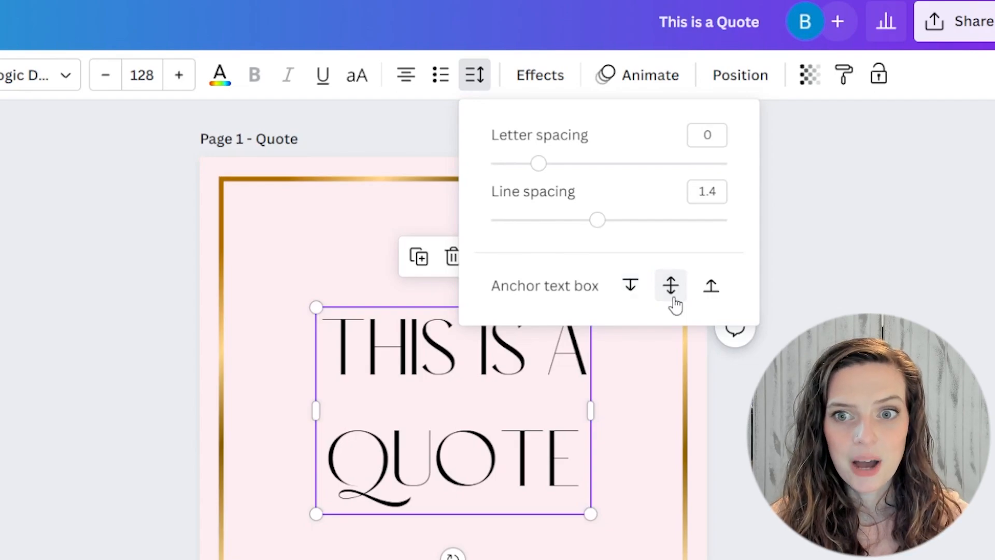
key(Escape)
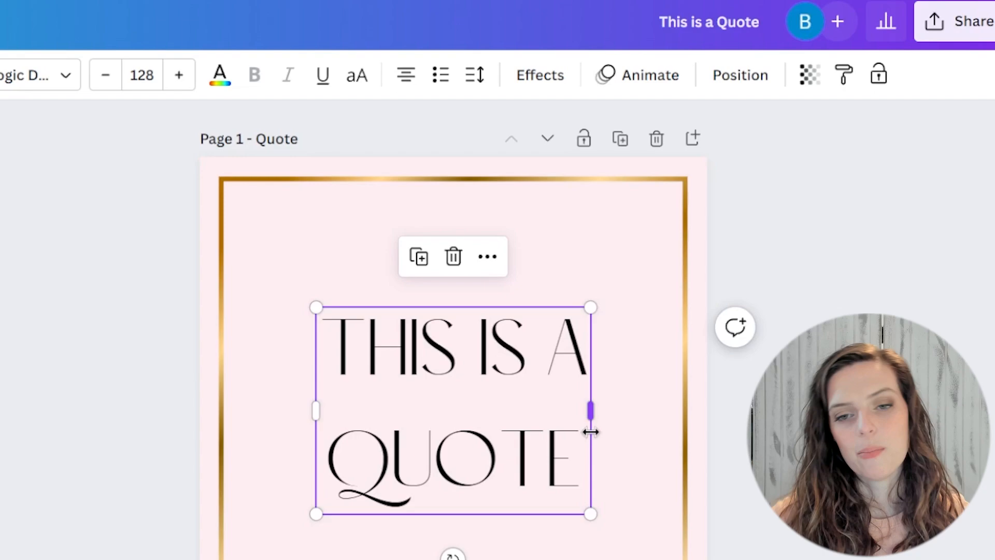
click(811, 235)
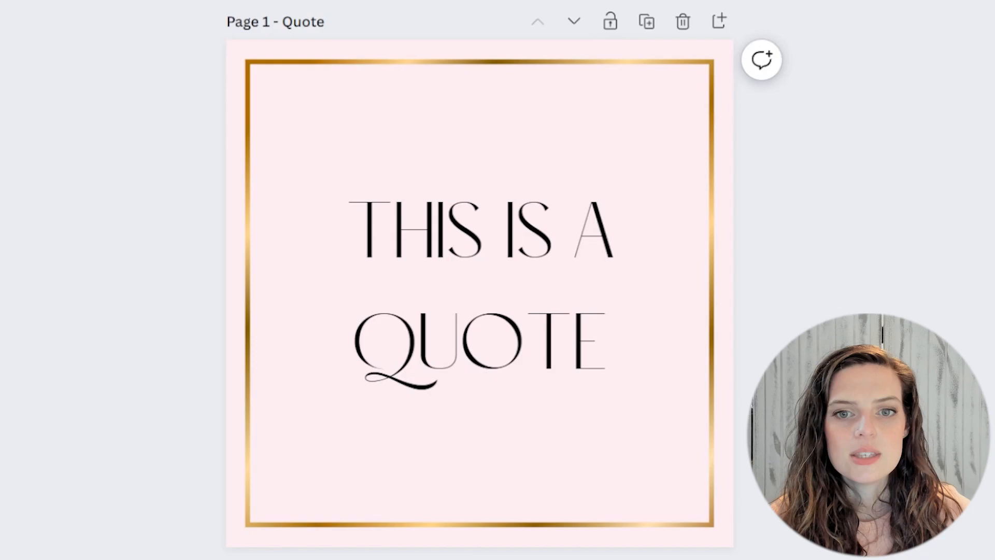
Search the graphics for "flowers" and try a watercolour bouquet, shrunk into the lower-right corner of the Quote page.
text(flowers)
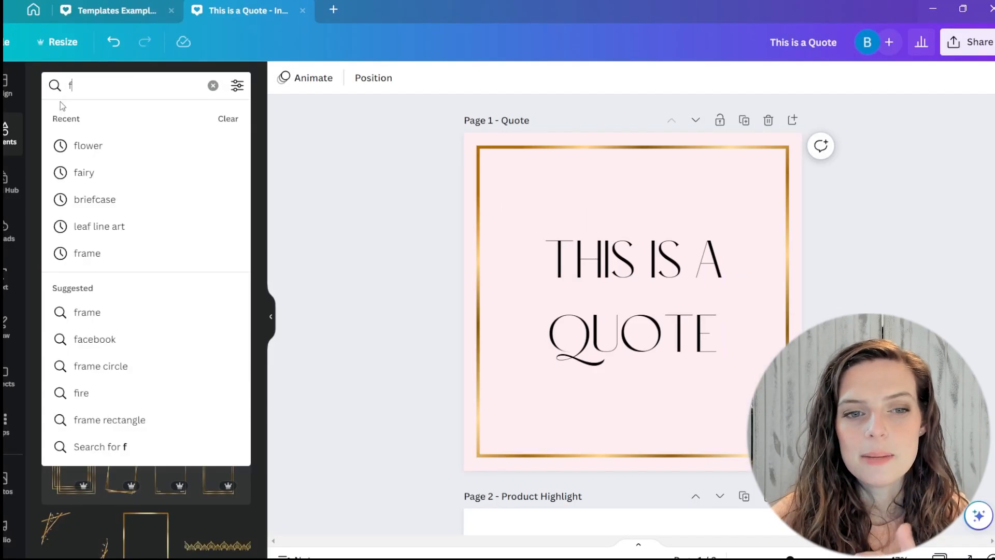
key(Return)
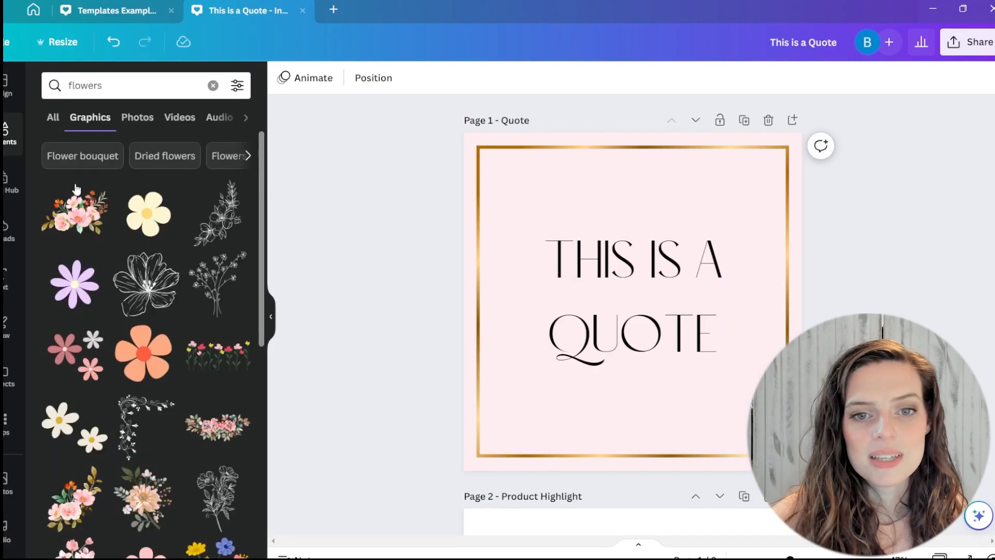
click(57, 505)
drag(625, 411, 735, 450)
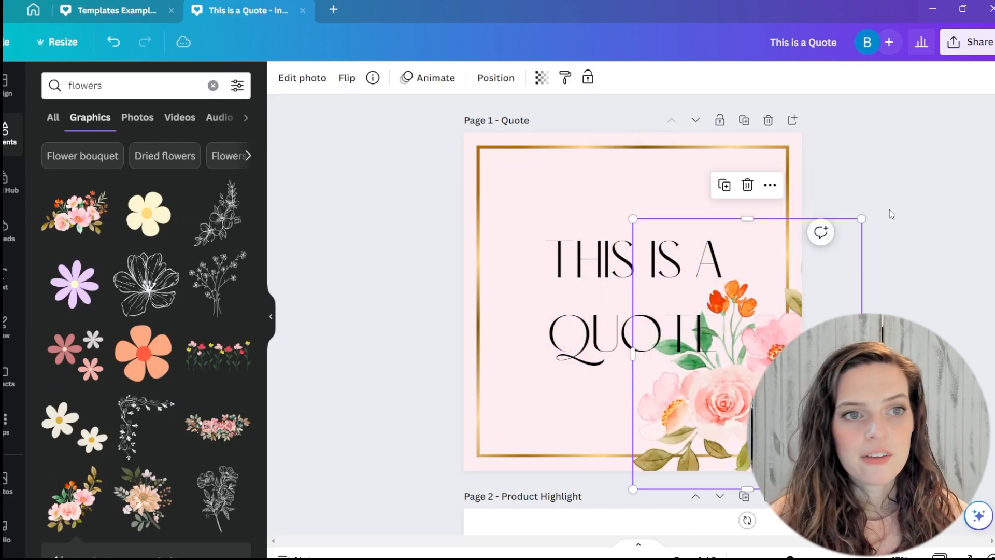
drag(861, 219, 783, 346)
drag(734, 411, 749, 411)
click(850, 404)
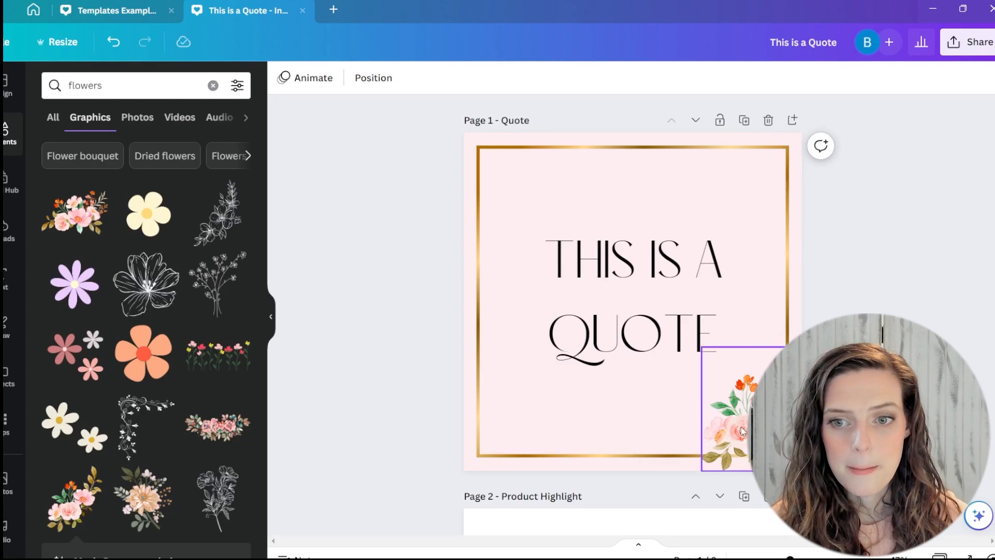
Search the graphics for "quote" and add the teal opening quotation marks, shrunk near the upper-left corner of the Quote page.
drag(115, 86, 12, 38)
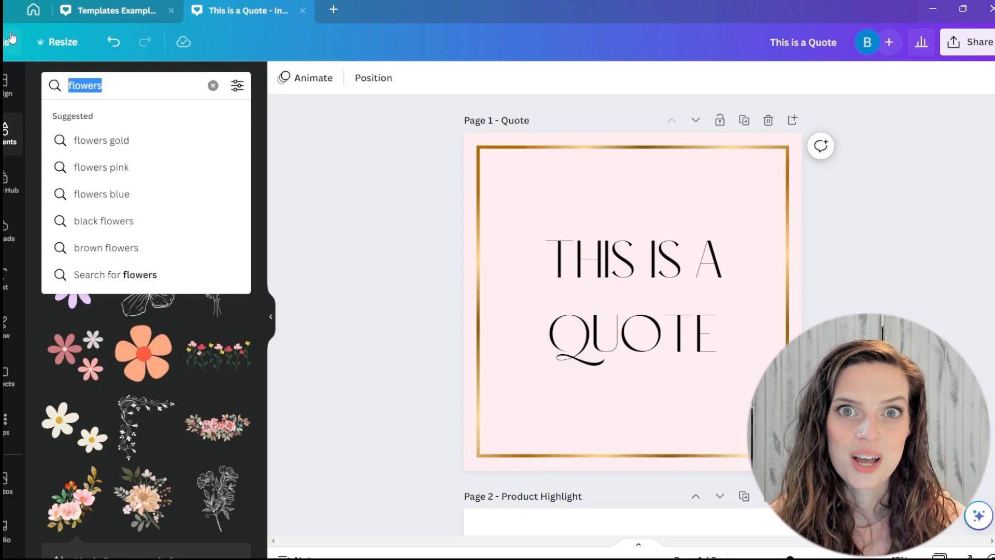
text(quote)
key(Return)
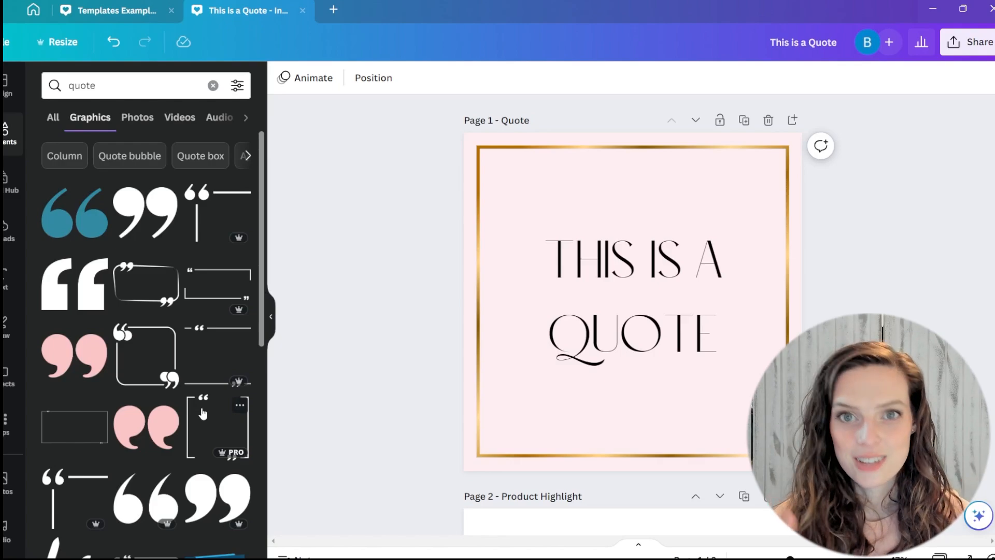
scroll(130, 413, down, 5)
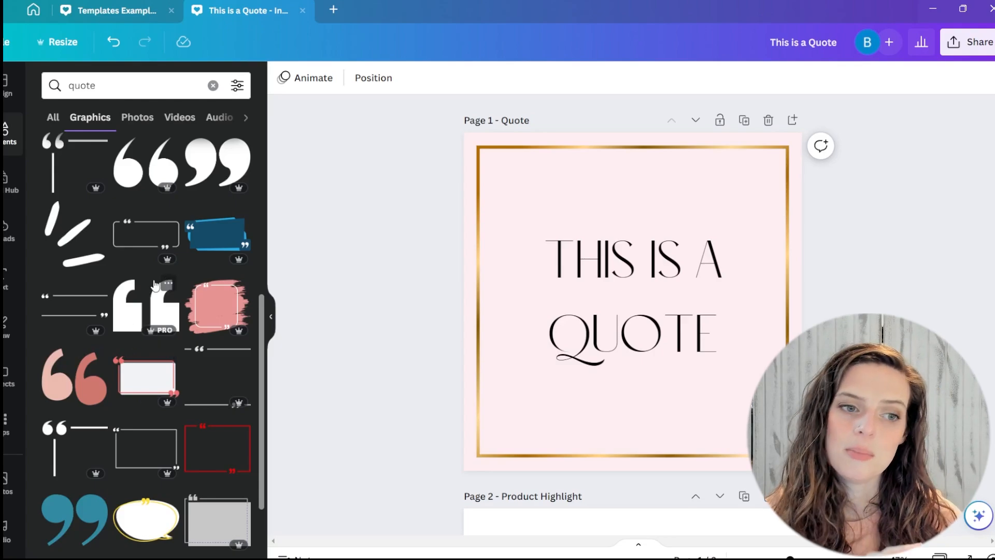
scroll(160, 280, up, 4)
scroll(160, 280, up, 3)
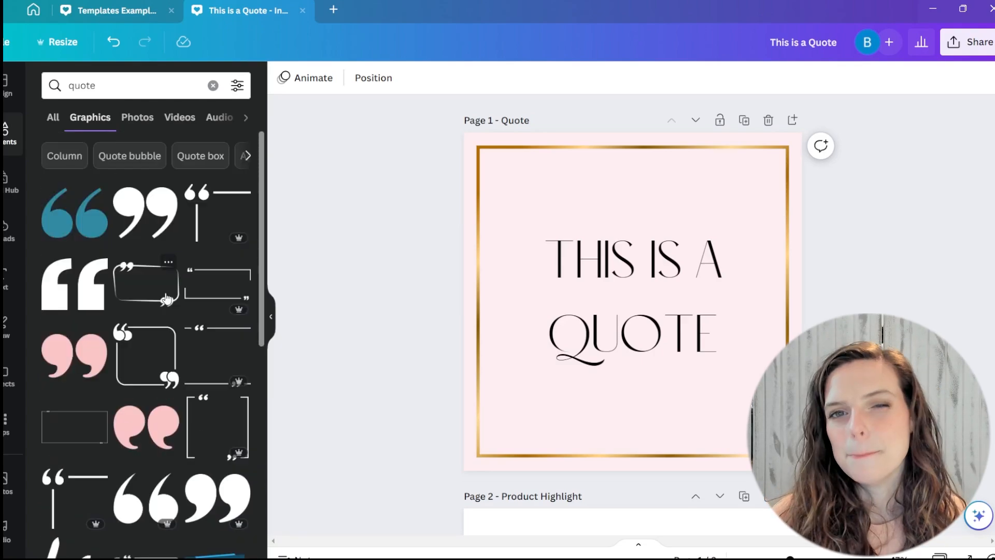
click(58, 224)
drag(601, 332, 547, 247)
drag(646, 269, 618, 249)
Recolour the quotation marks with the medium pink from the My Brand palette and shrink them further into the corner.
click(284, 78)
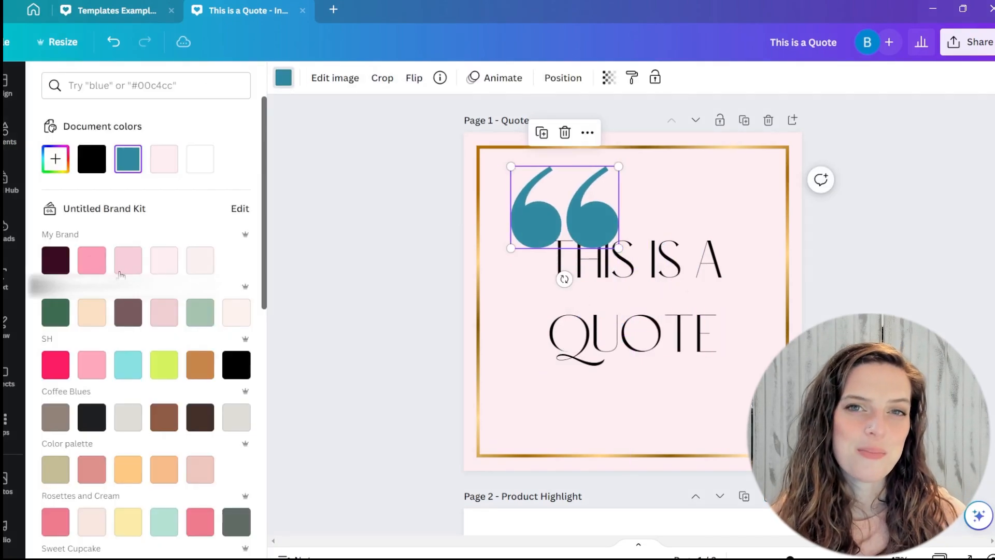
click(91, 260)
drag(527, 214, 513, 214)
drag(605, 249, 578, 227)
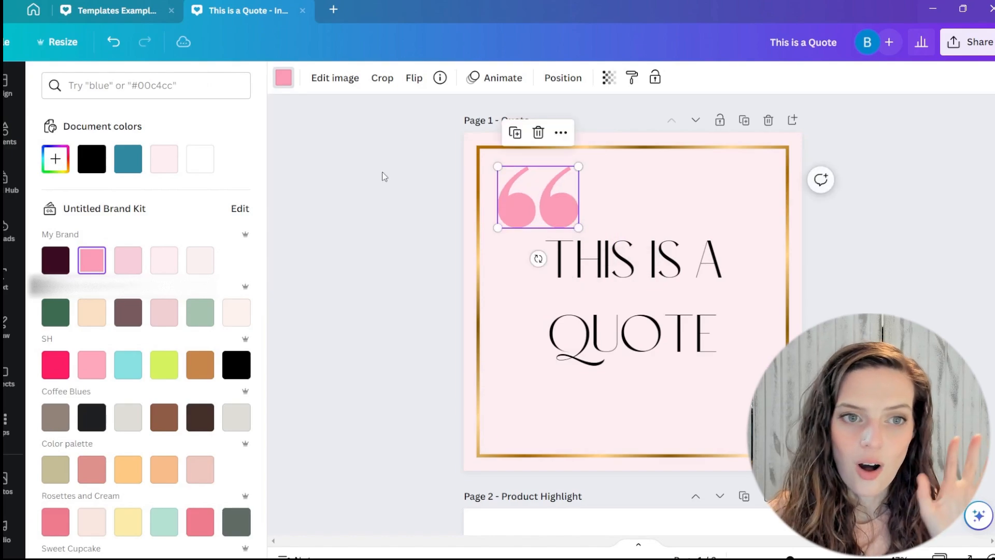
Make the pink quotation marks semi-transparent and reduce them to a small accent inside the gold border's upper-left corner.
click(609, 77)
drag(608, 132, 545, 131)
click(425, 211)
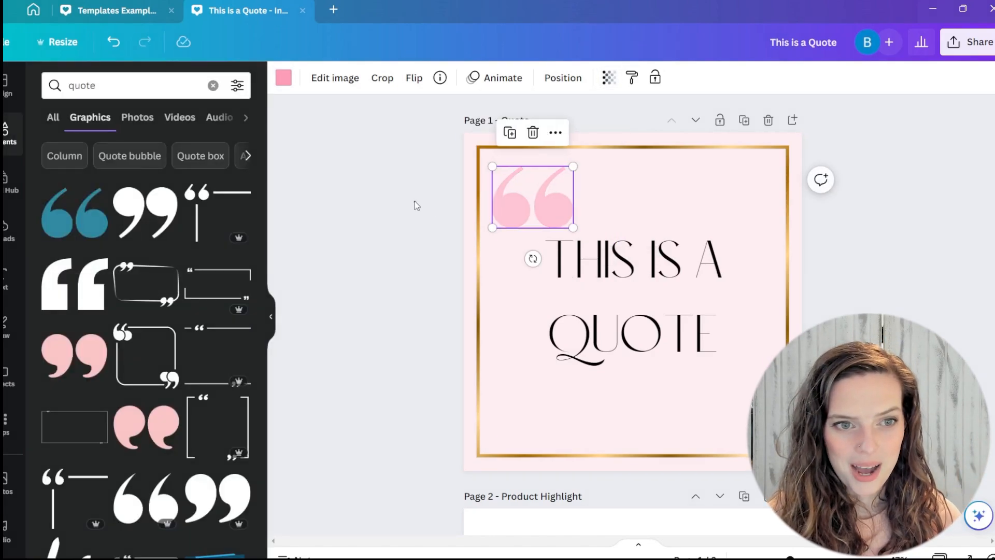
click(547, 232)
drag(548, 231, 549, 259)
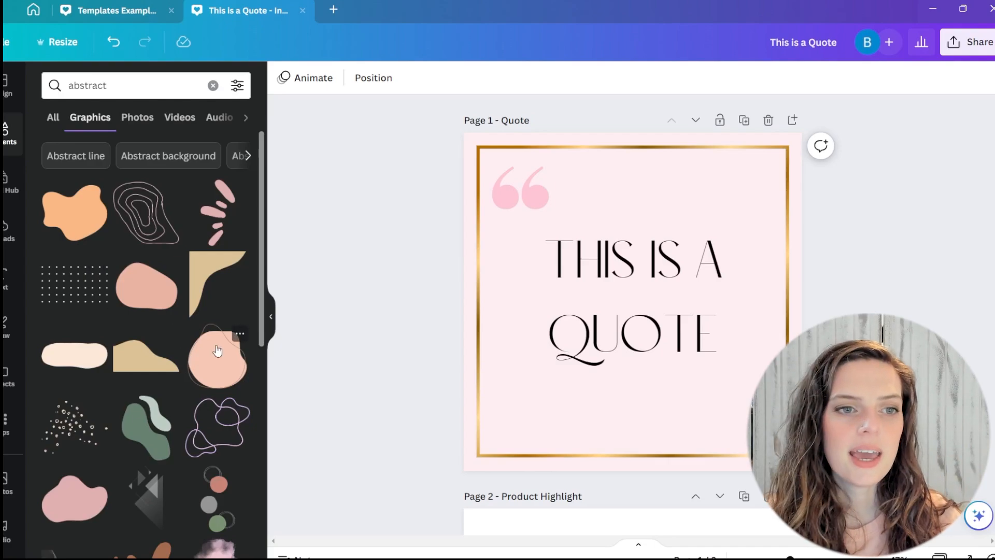
Add the soft pink watercolour cloud from the "abstract" graphics, enlarged and centred behind the quote text.
scroll(210, 318, down, 5)
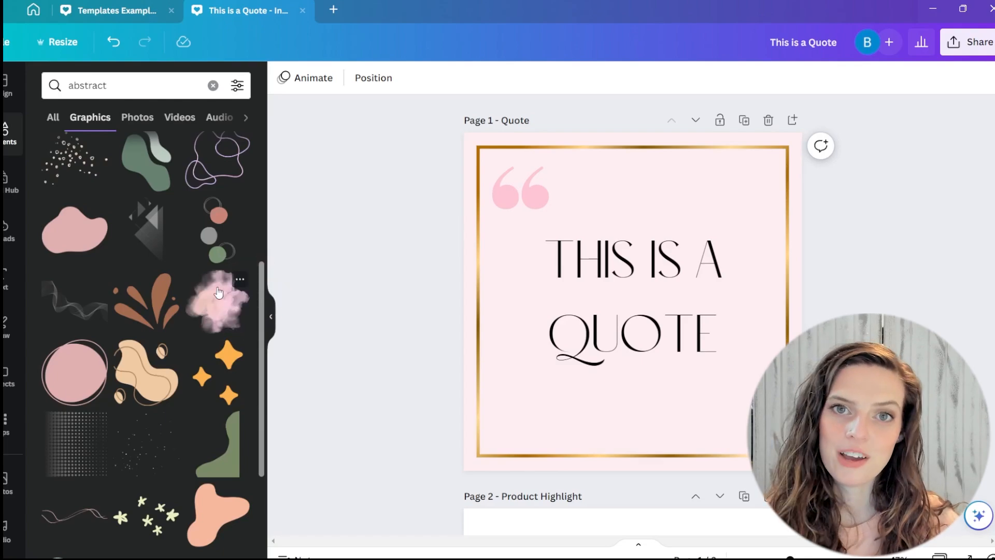
click(212, 313)
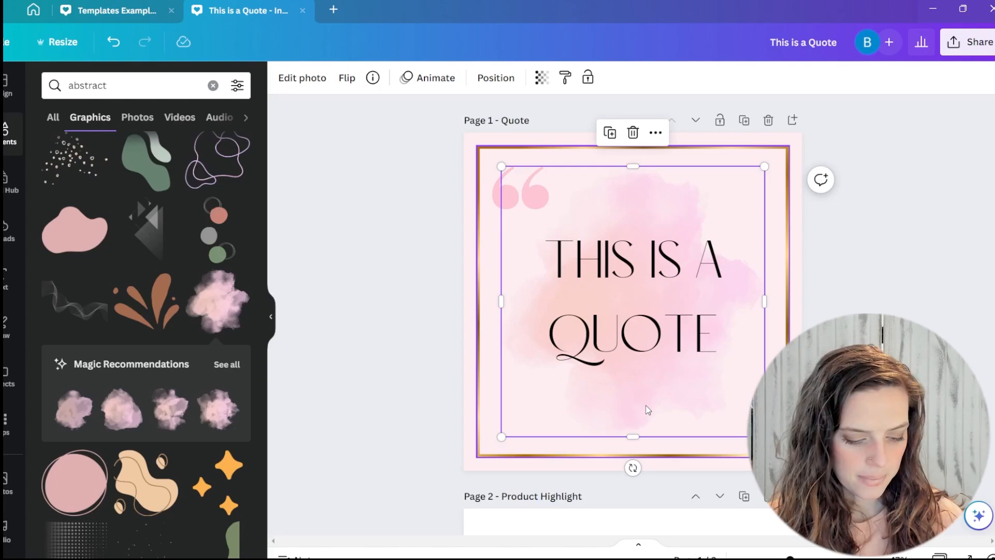
click(850, 368)
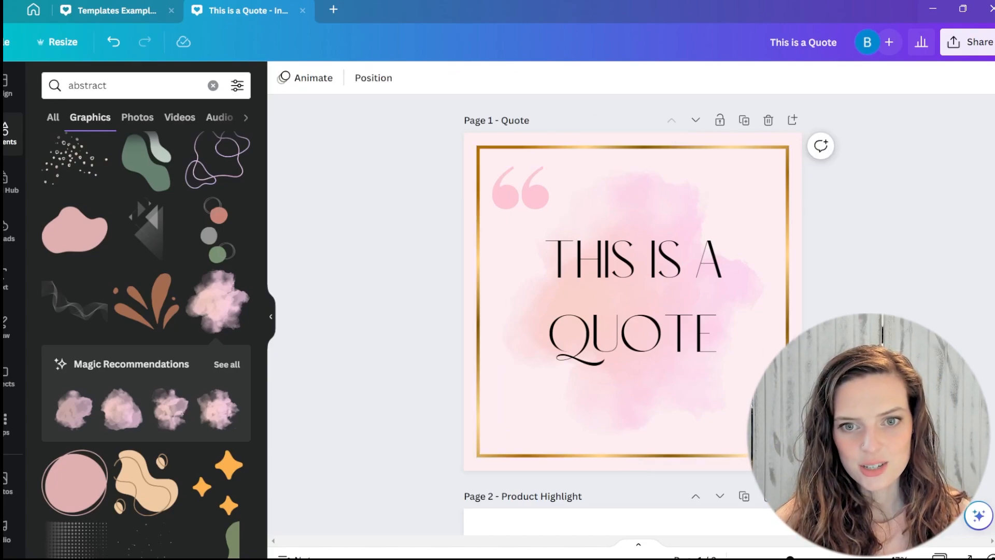
Select the watercolour cloud in the page's layer list and set its transparency to 56.
click(670, 199)
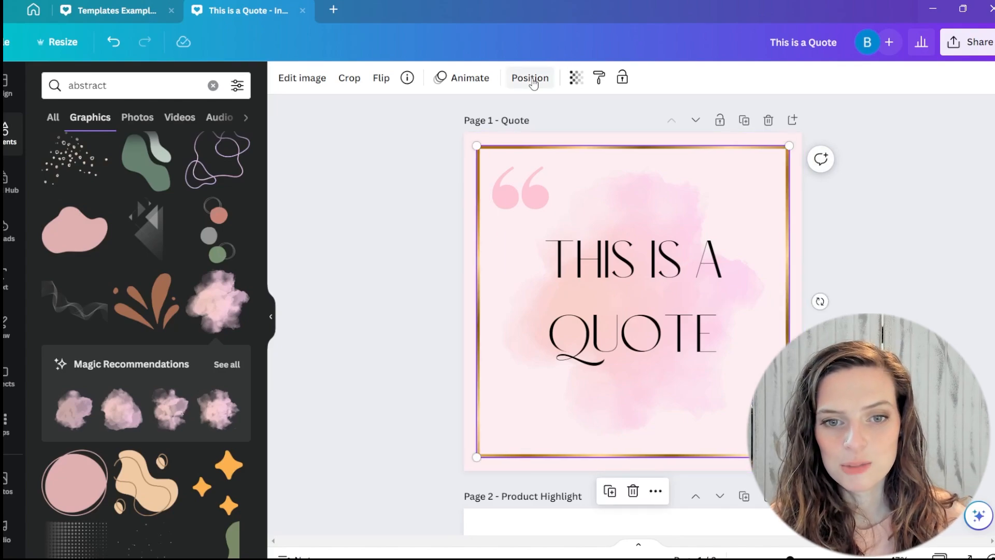
click(531, 79)
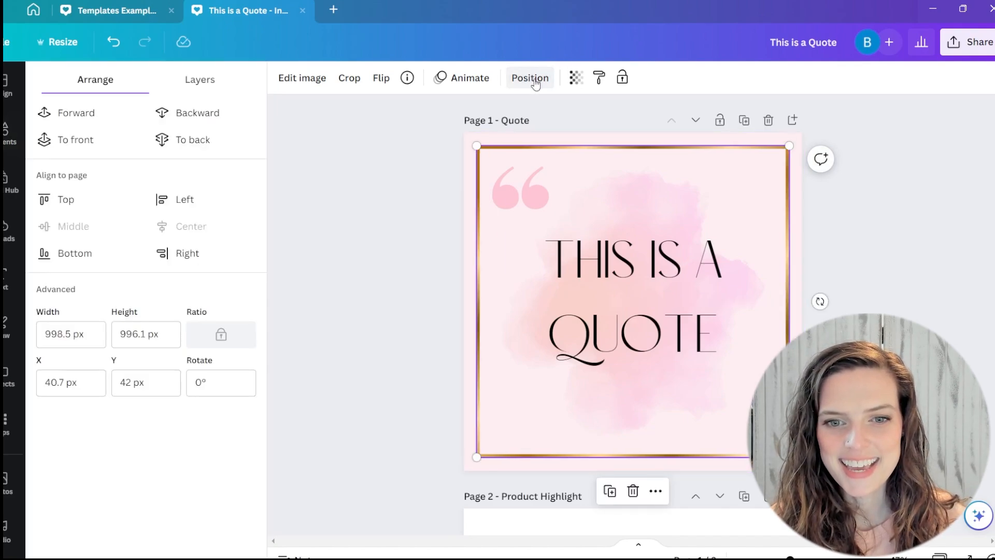
click(205, 83)
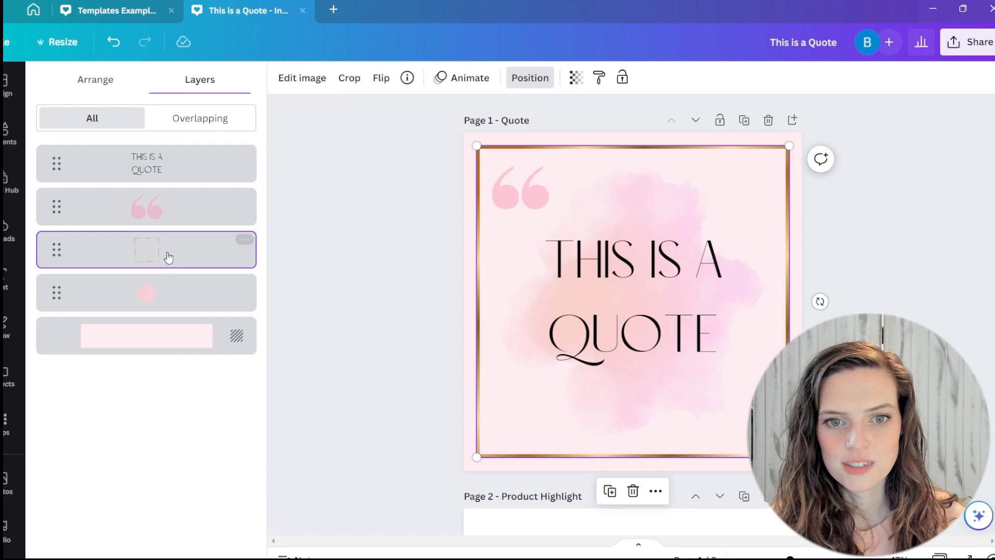
click(139, 298)
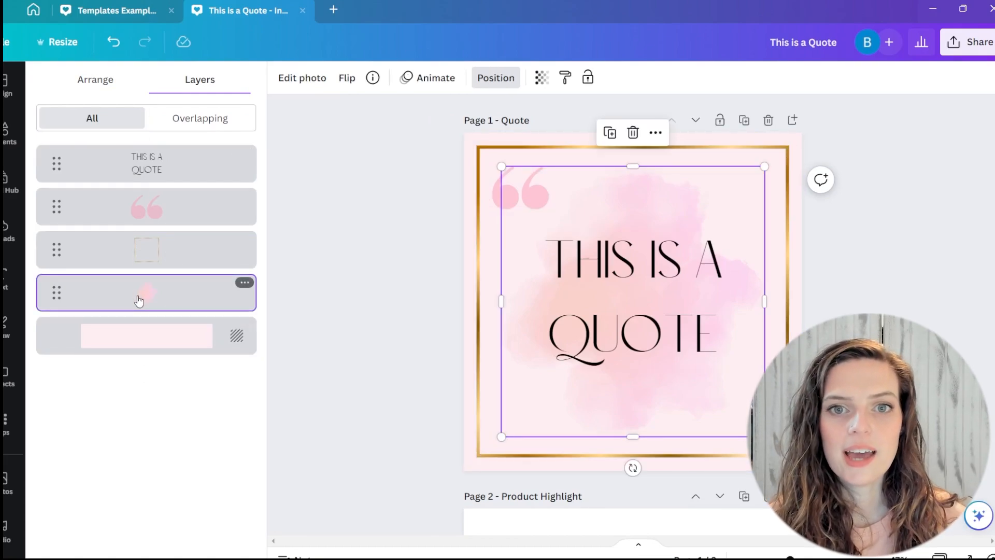
mouse_move(621, 210)
mouse_down()
mouse_move(646, 199)
mouse_move(624, 207)
mouse_up()
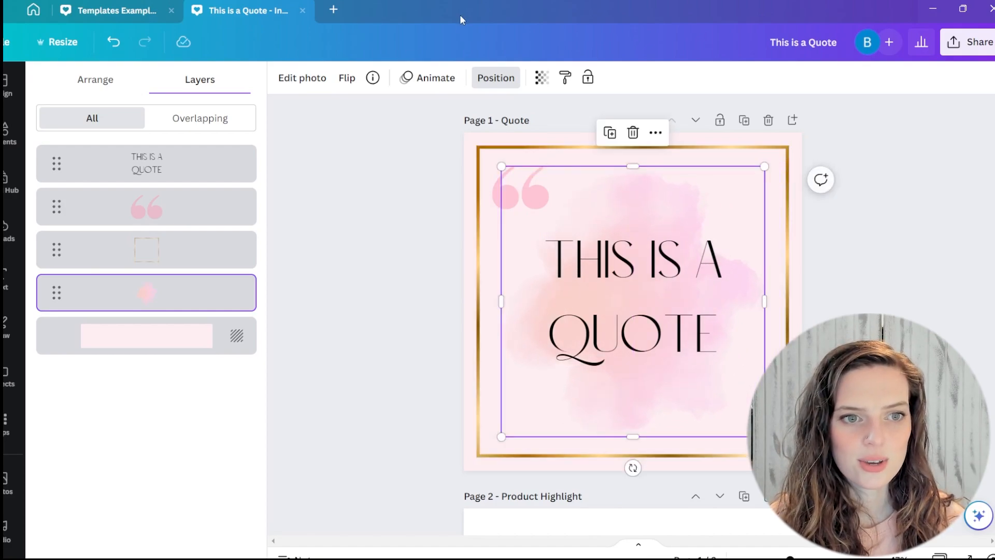
click(542, 77)
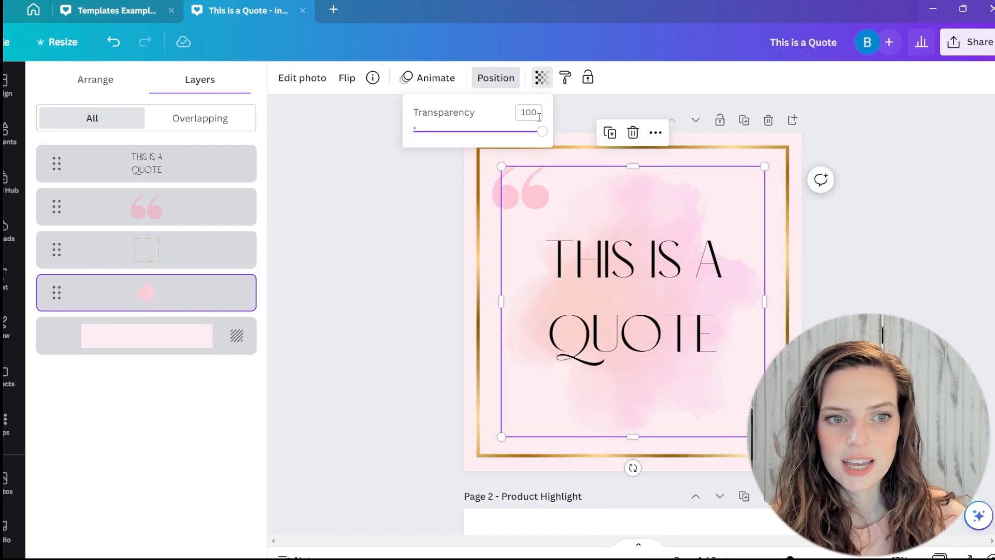
click(486, 133)
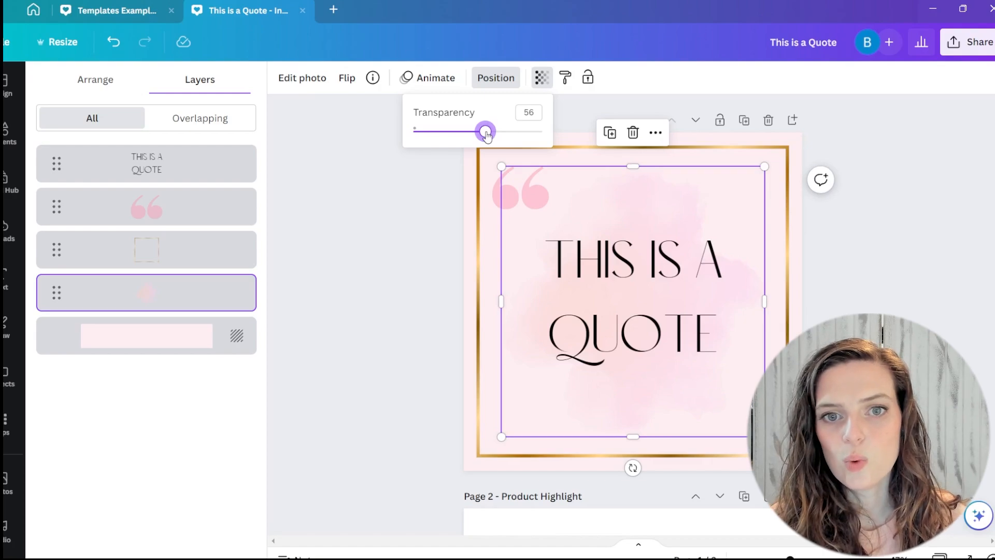
click(897, 251)
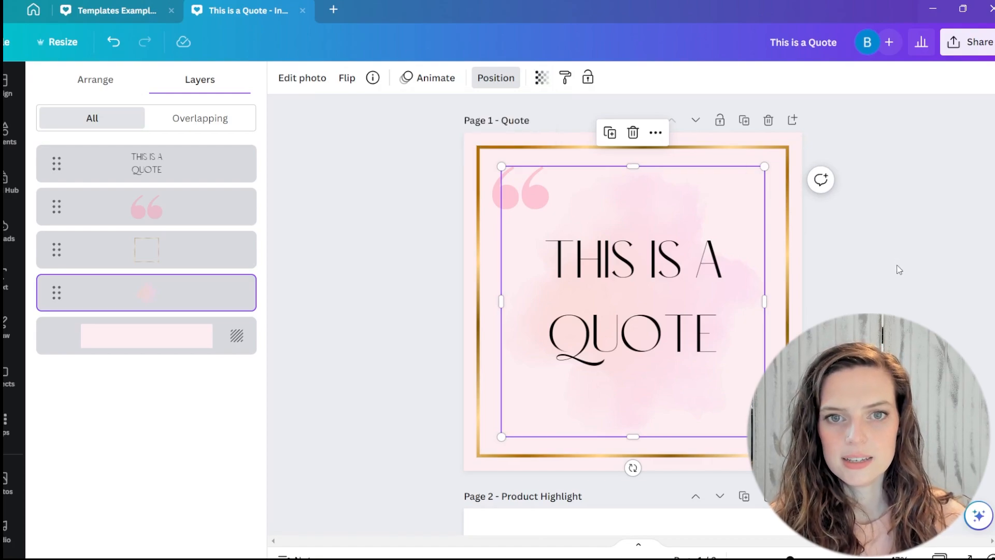
key(Escape)
click(808, 305)
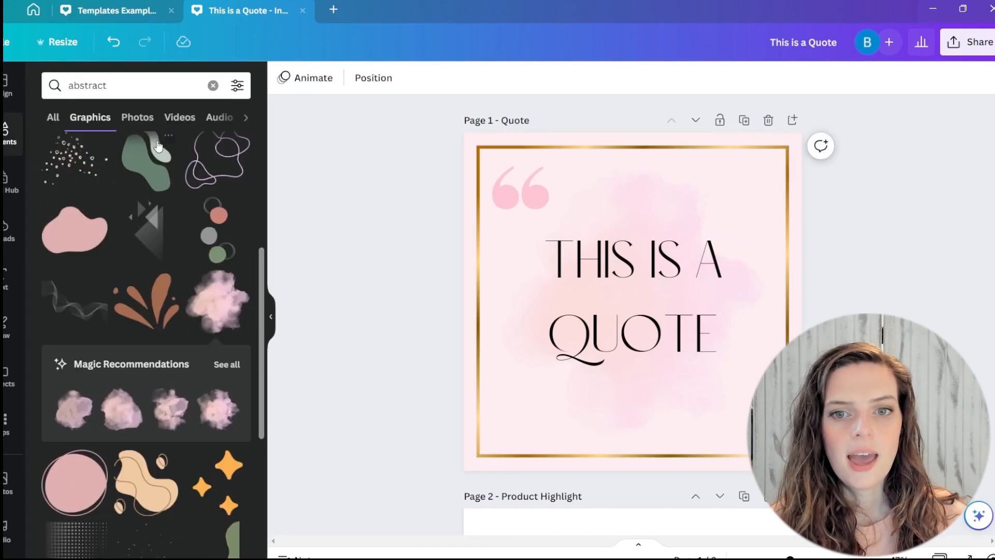
Search the graphics for "sparkles" and add the group of three solid four-pointed stars to the Quote page.
click(108, 90)
drag(108, 90, 32, 85)
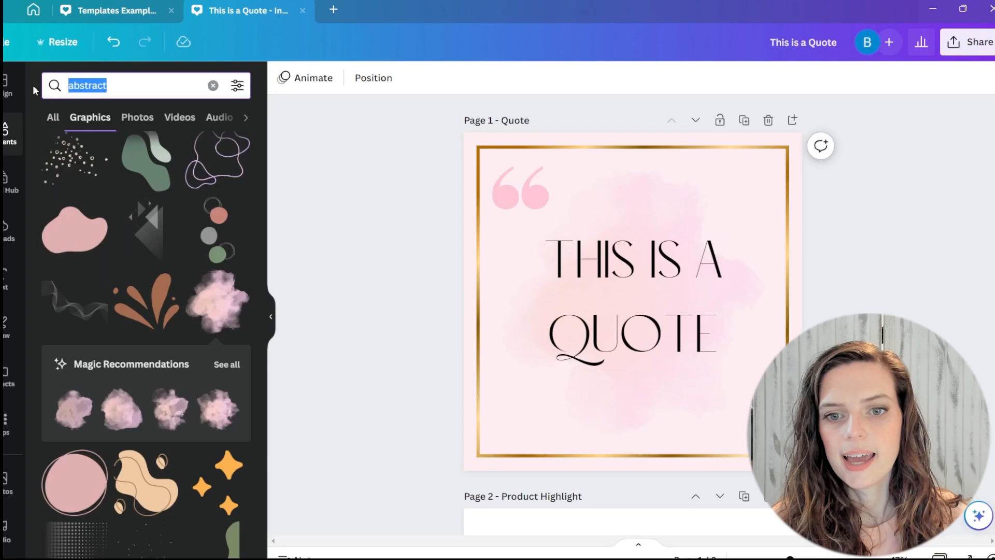
text(sparkles)
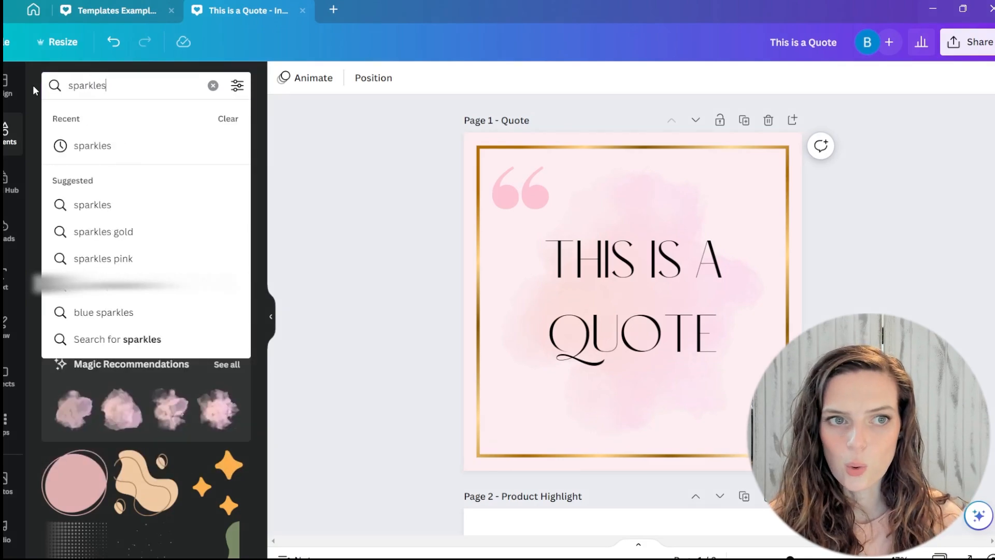
key(Return)
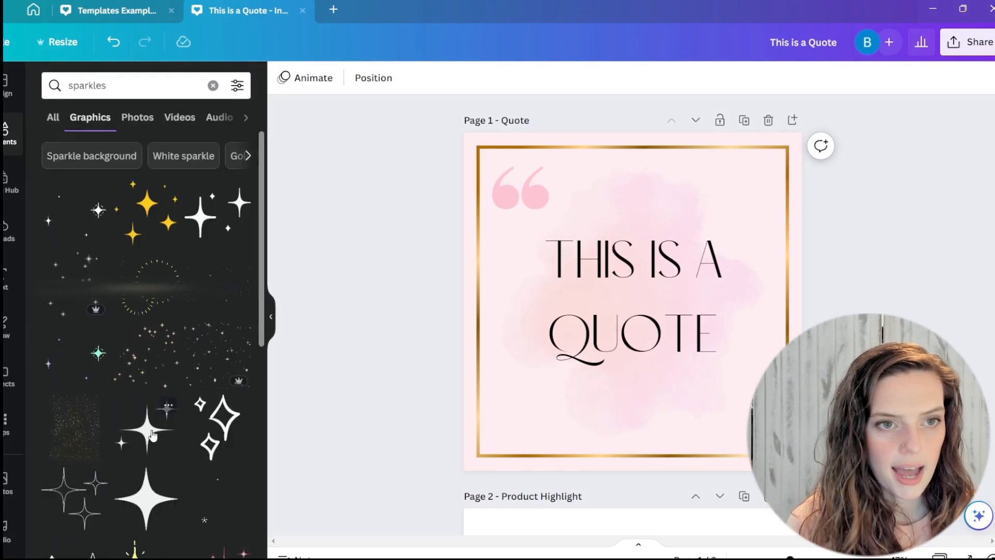
click(103, 521)
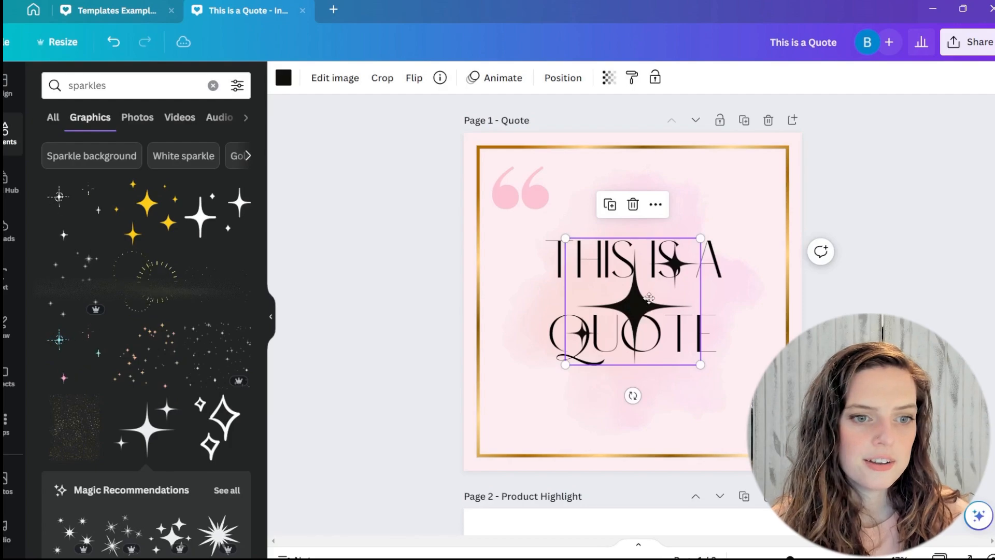
Recolour the sparkles white and place small copies in the upper-right and lower-left corners of the gold border.
drag(626, 306, 693, 226)
click(283, 77)
click(237, 159)
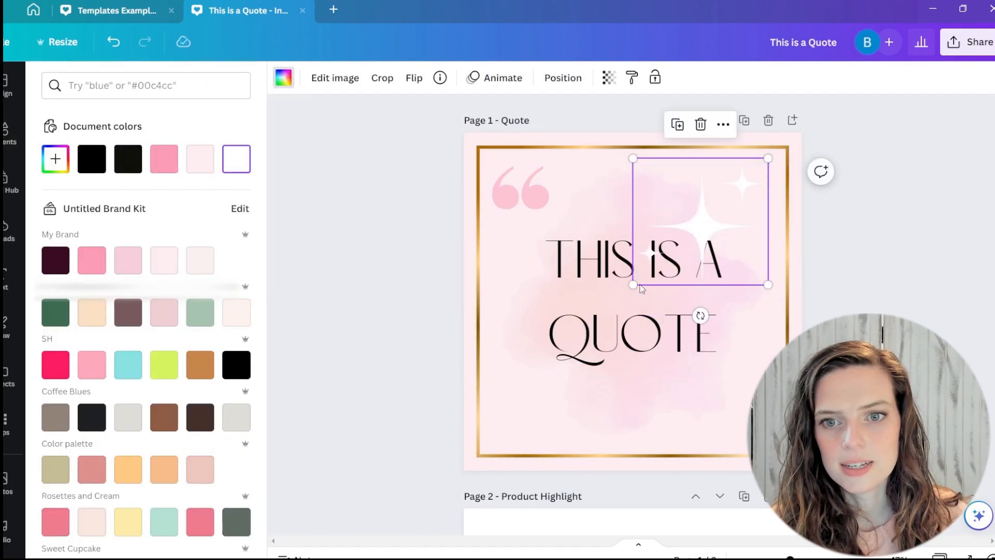
drag(633, 284, 511, 432)
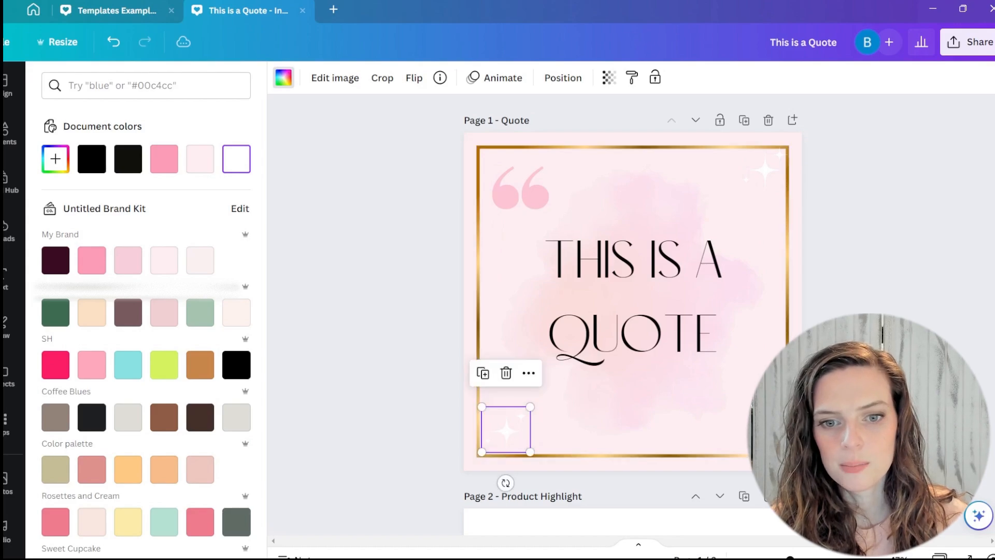
click(834, 409)
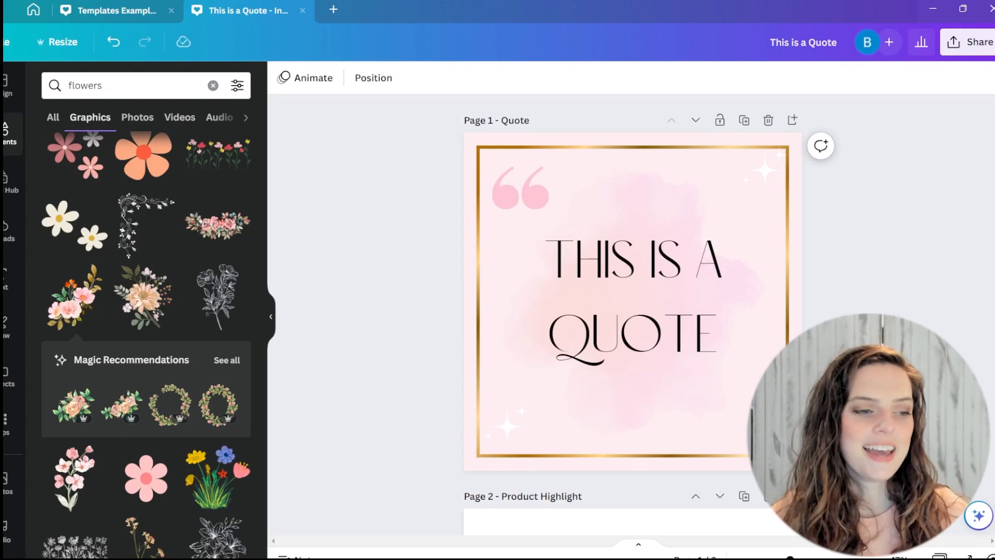
Clear the element search and add a circular photo frame to the blank Product Highlight page.
scroll(613, 182, down, 5)
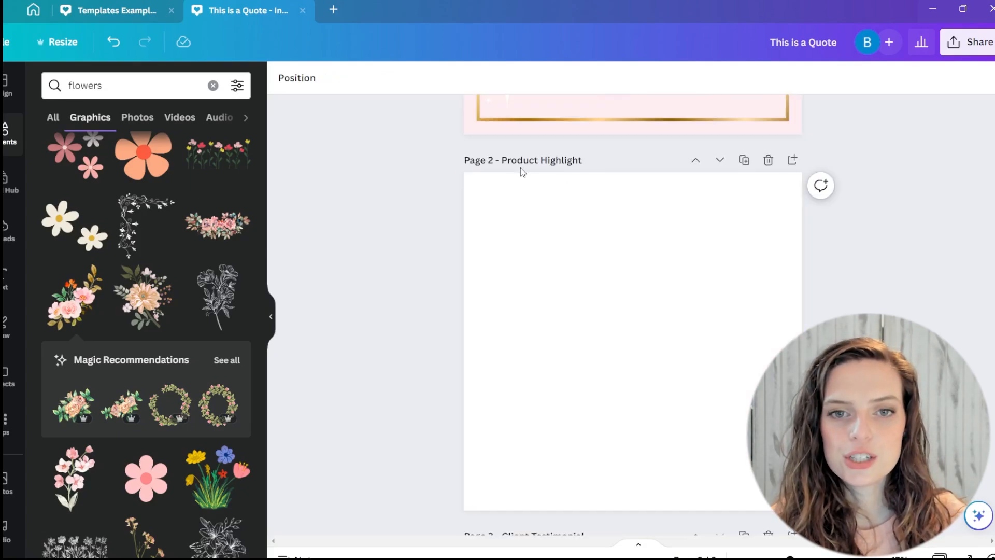
scroll(579, 209, down, 1)
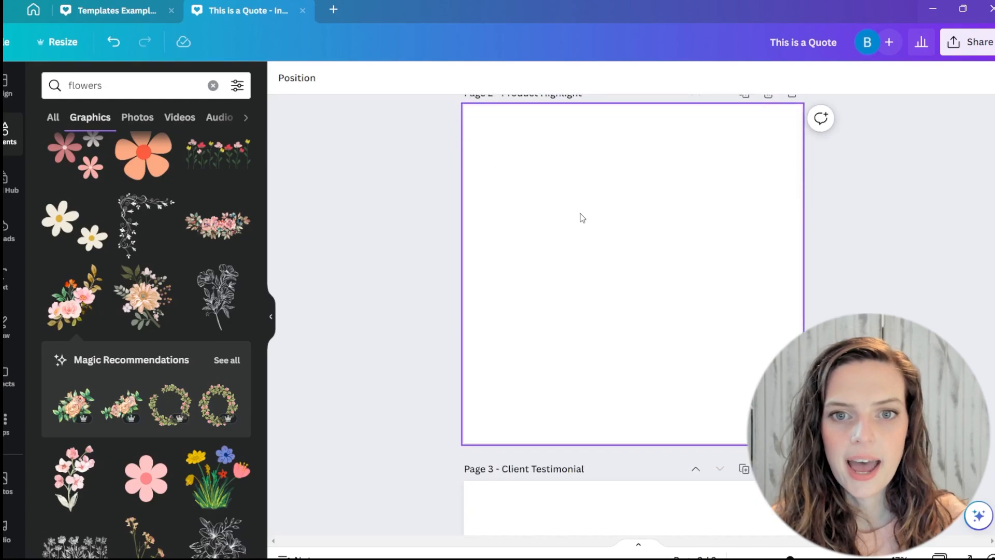
scroll(579, 210, up, 1)
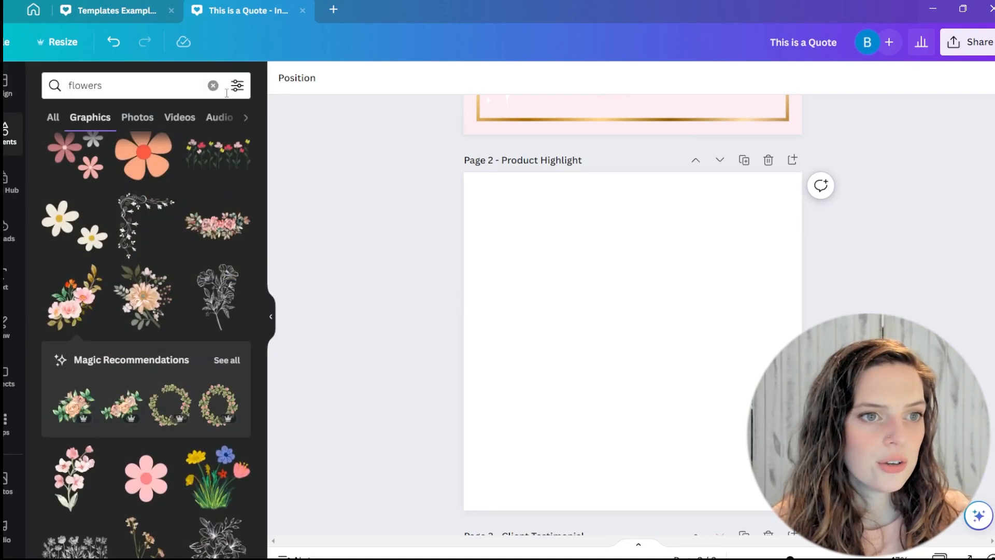
click(213, 86)
scroll(159, 250, down, 5)
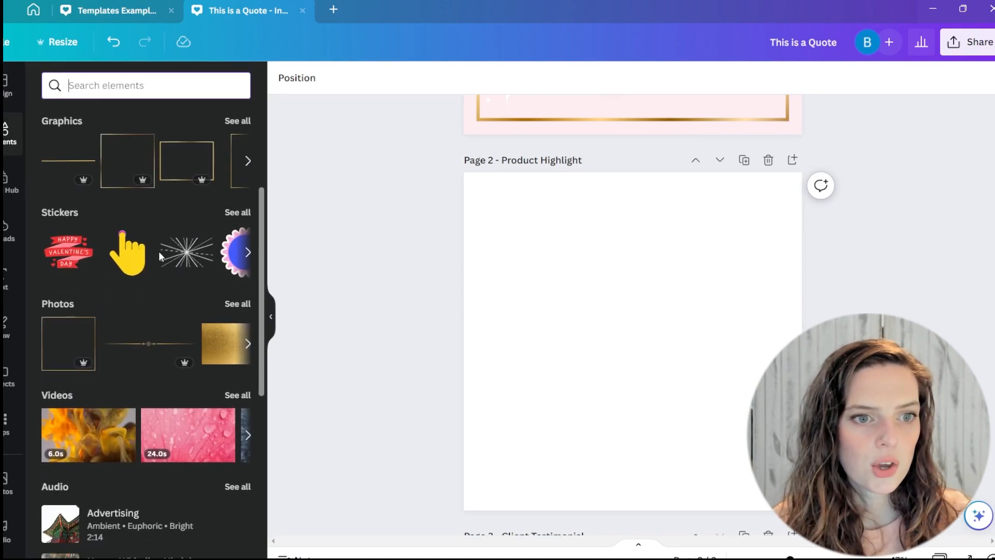
scroll(159, 250, down, 1)
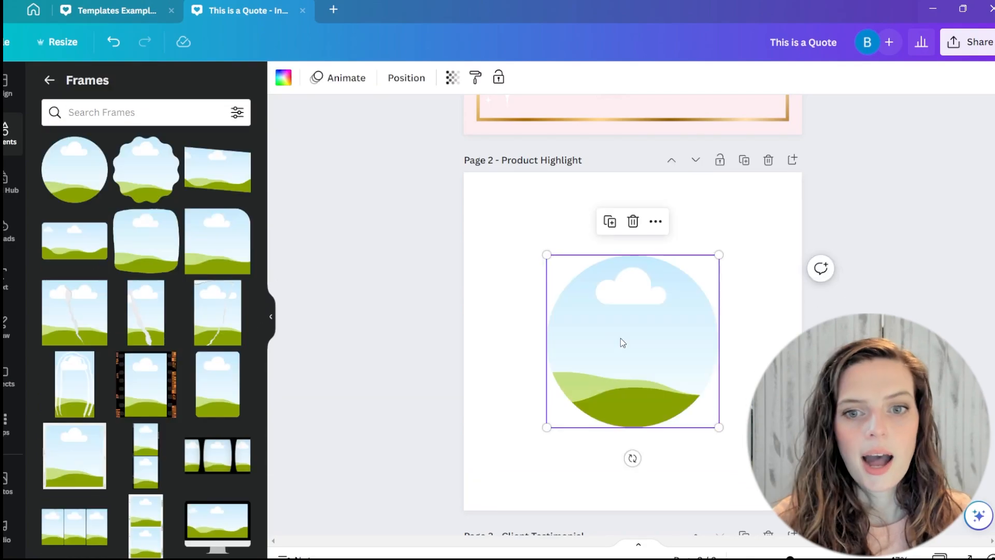
Shrink the circular frame slightly and centre it on the Product Highlight page.
click(621, 334)
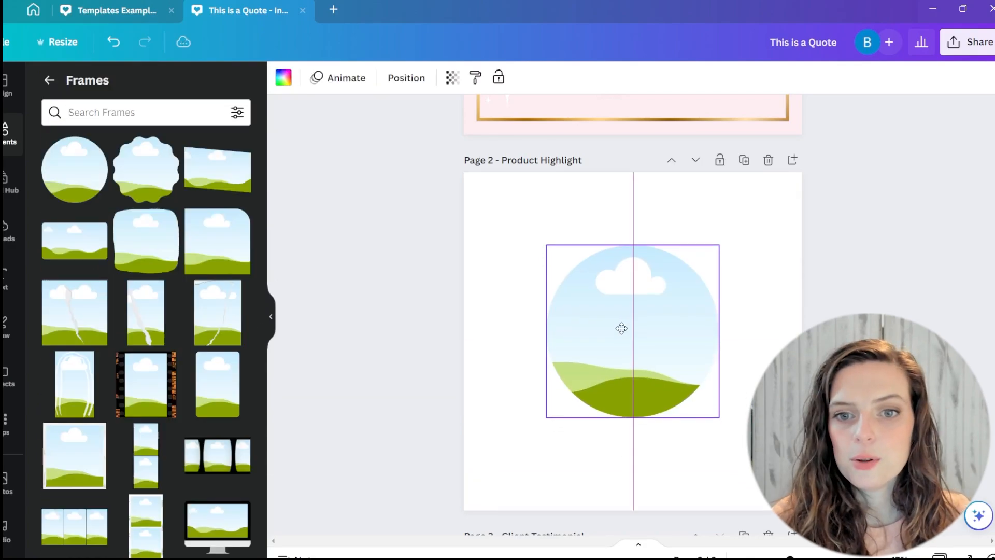
drag(719, 417, 703, 401)
drag(584, 304, 591, 323)
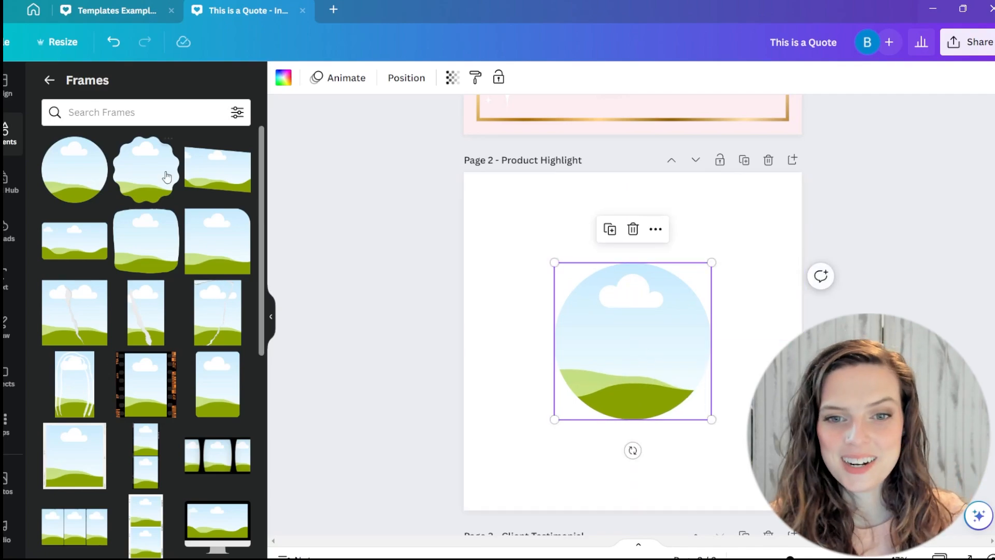
Search the frame library for "triangle".
click(49, 80)
scroll(128, 204, down, 6)
scroll(104, 244, down, 3)
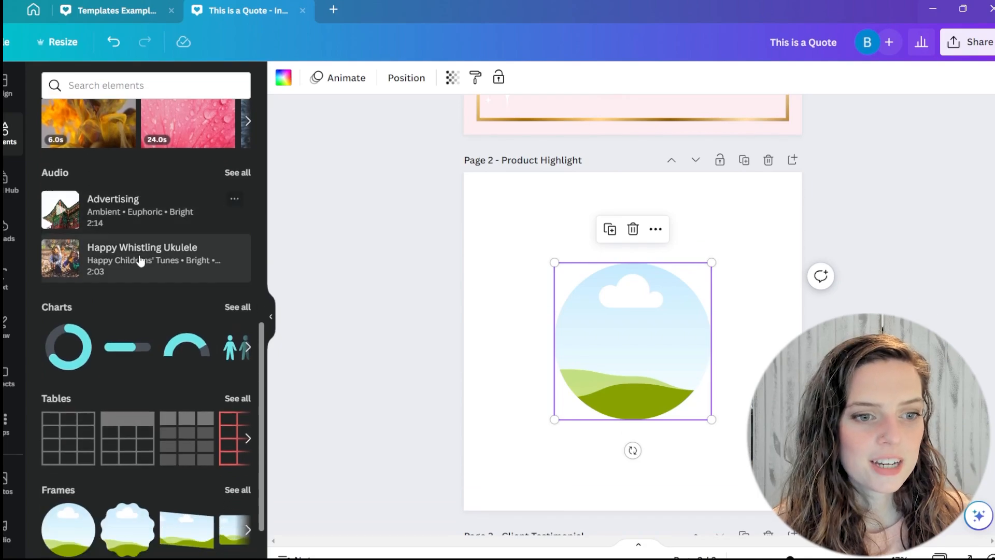
click(236, 400)
click(145, 112)
text(triangle)
key(Return)
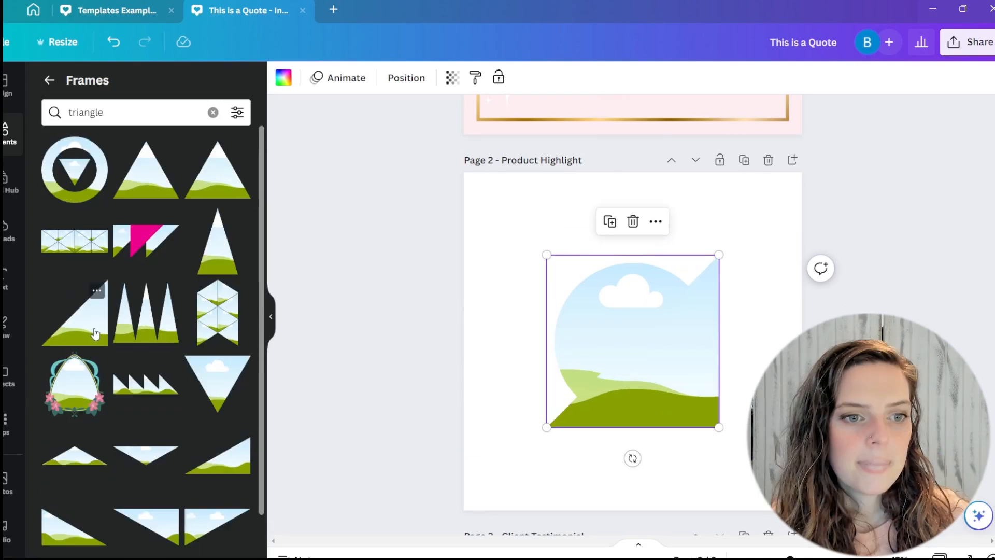
Add the right-angled triangle frame to the Product Highlight page and enlarge it to cover almost the whole lower-right half.
drag(75, 321, 724, 486)
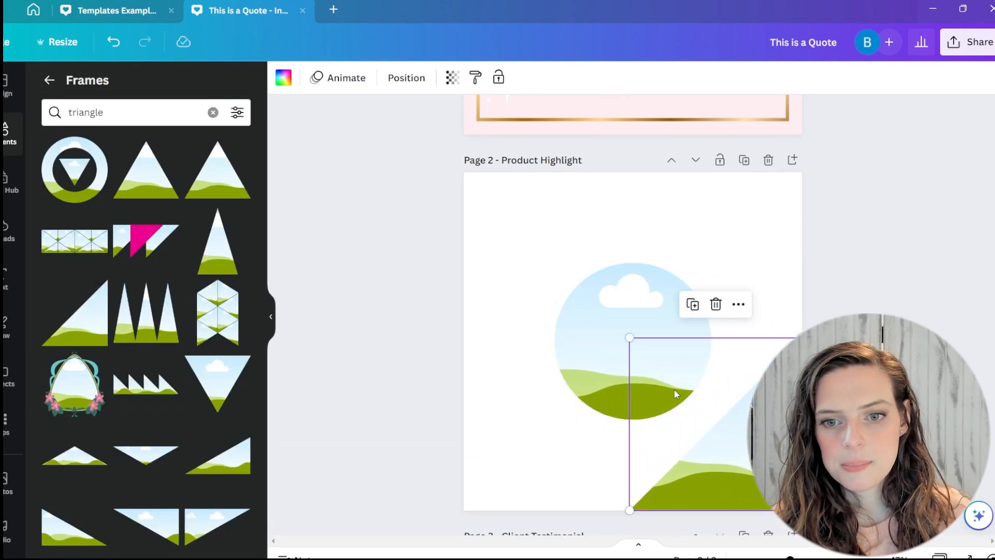
drag(626, 338, 469, 199)
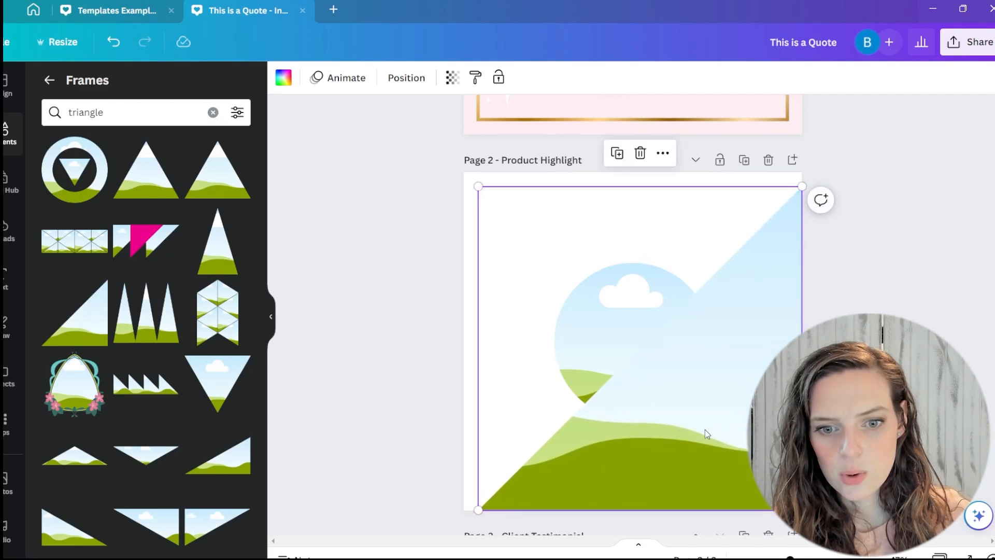
scroll(158, 360, down, 2)
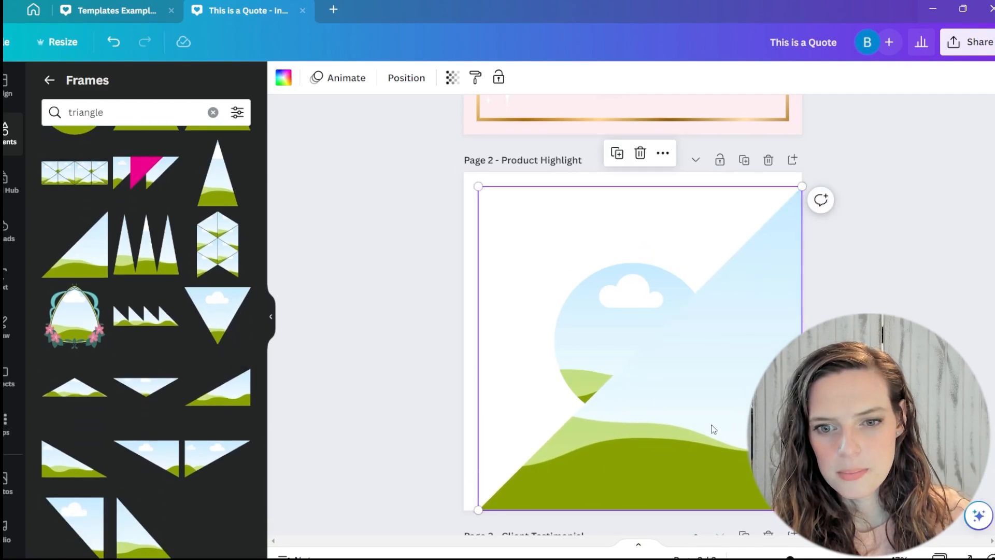
Duplicate the triangle frame, rotate the copy 180 degrees and align it with the page's upper-left corner.
drag(725, 450, 651, 413)
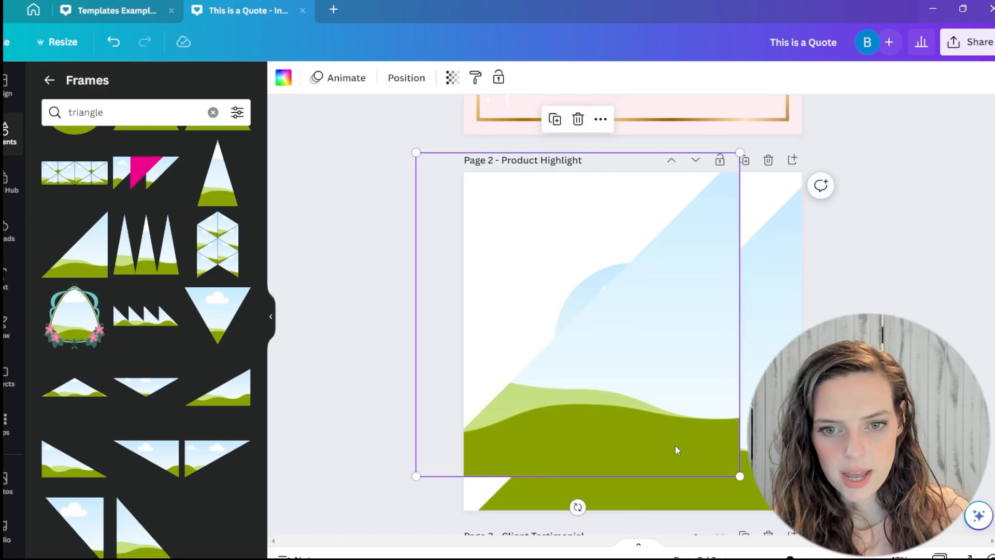
drag(578, 506, 588, 122)
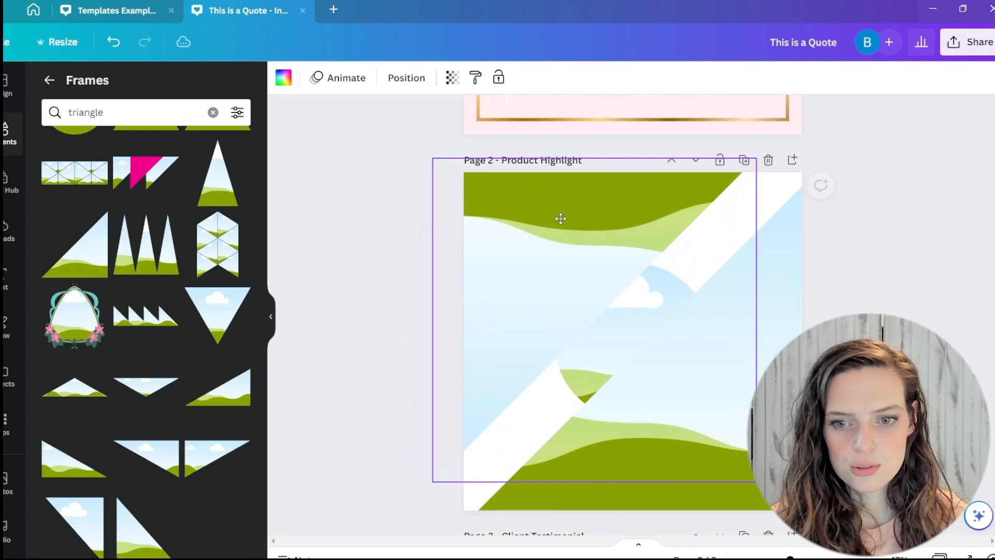
drag(560, 218, 593, 236)
click(433, 334)
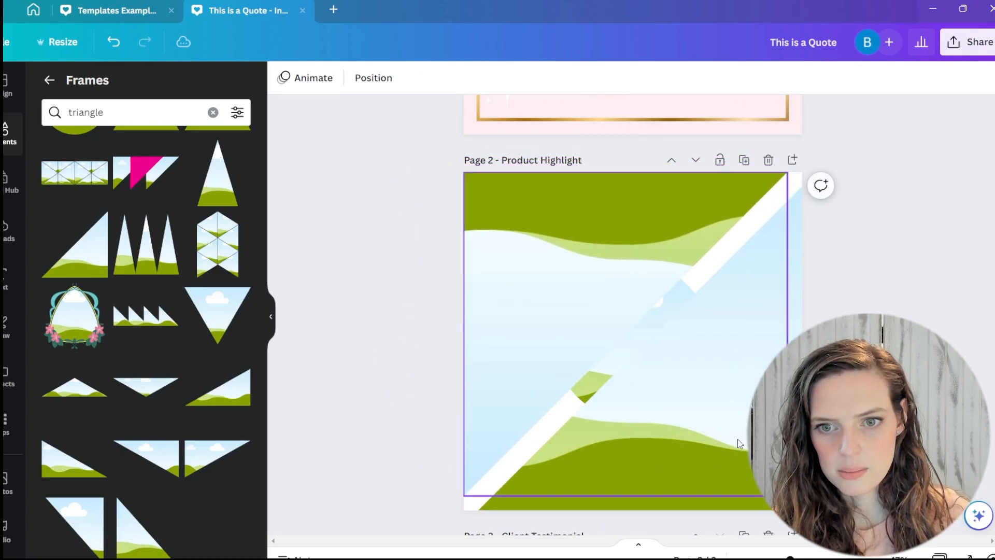
Enlarge both triangle frames slightly so only a thin white diagonal strip separates them.
click(761, 193)
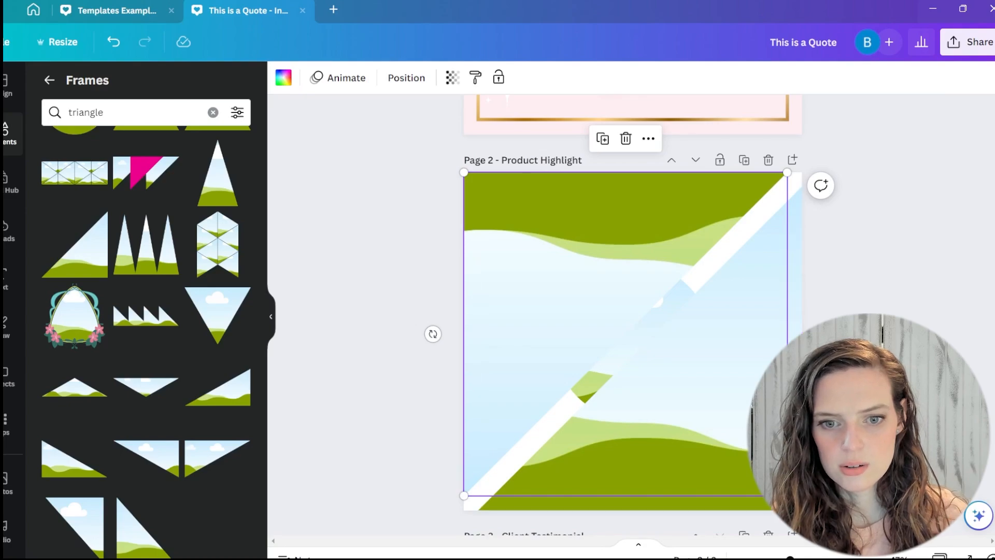
drag(788, 496, 797, 505)
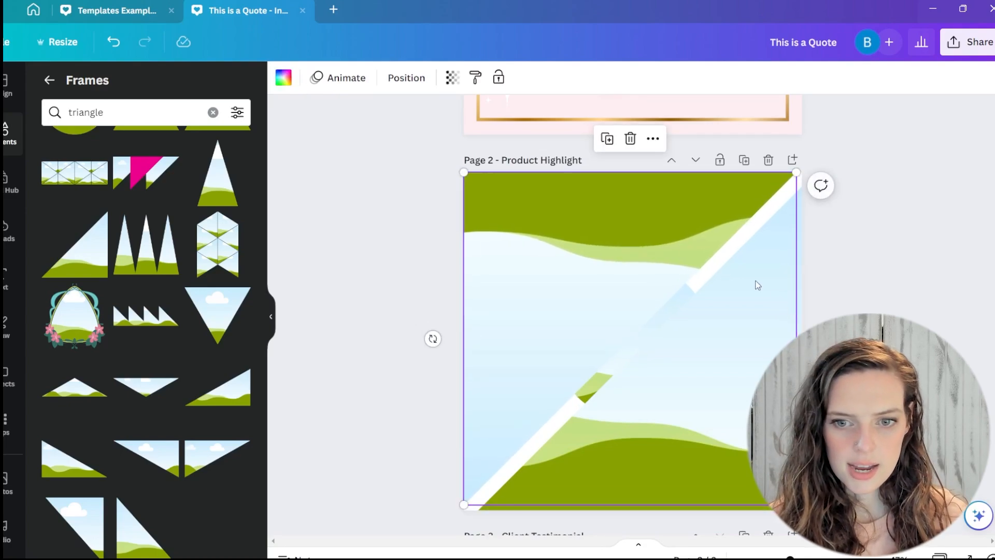
click(791, 329)
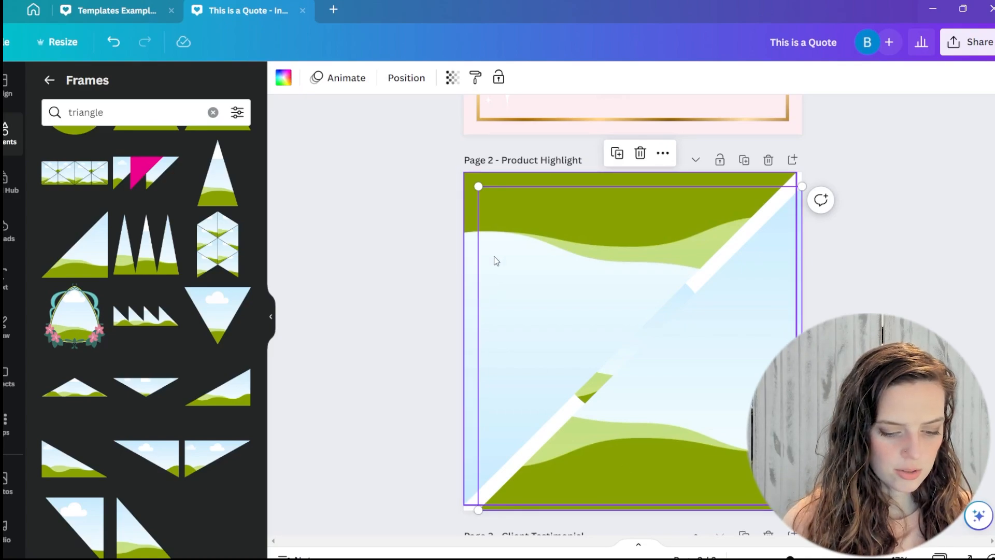
drag(478, 186, 468, 176)
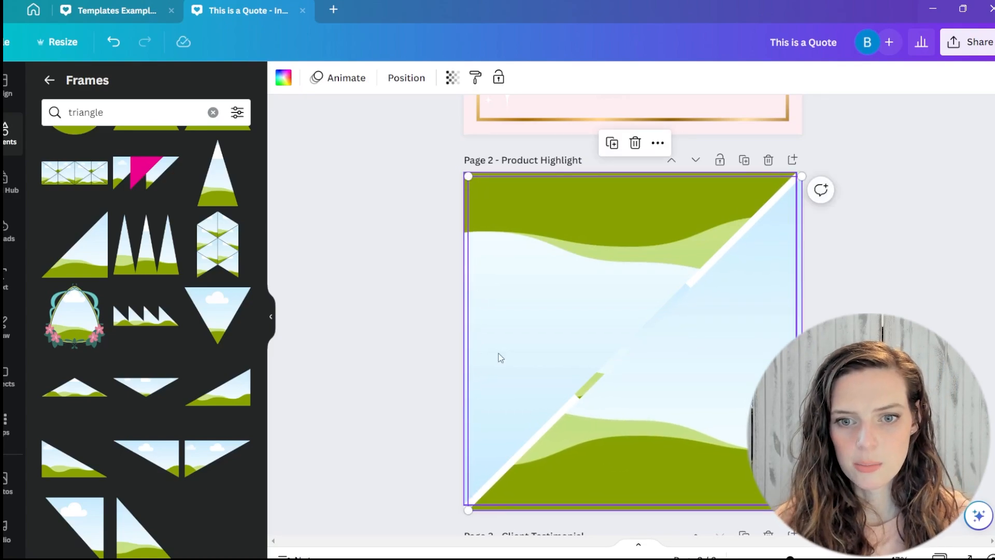
click(886, 226)
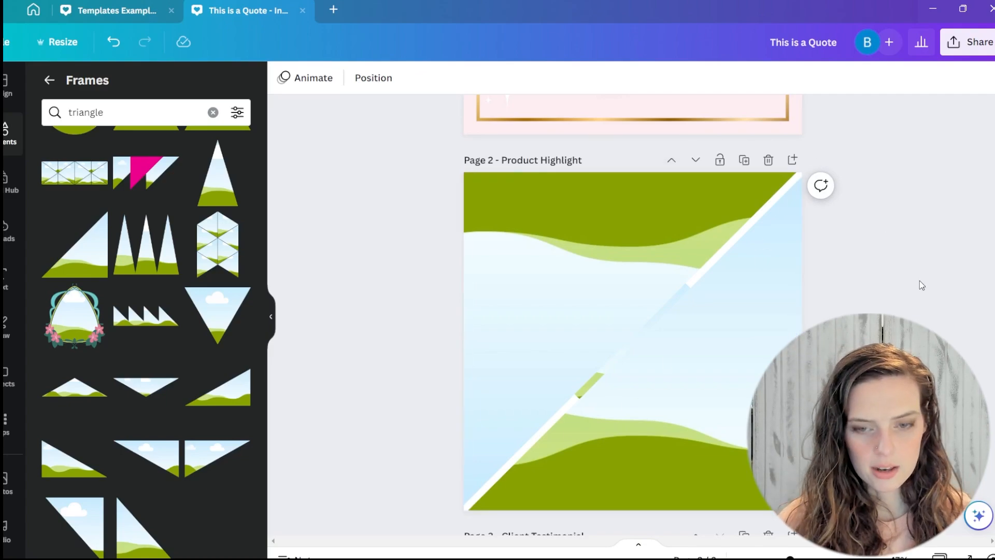
Send both triangle frames backward so they sit behind the circular frame.
click(688, 398)
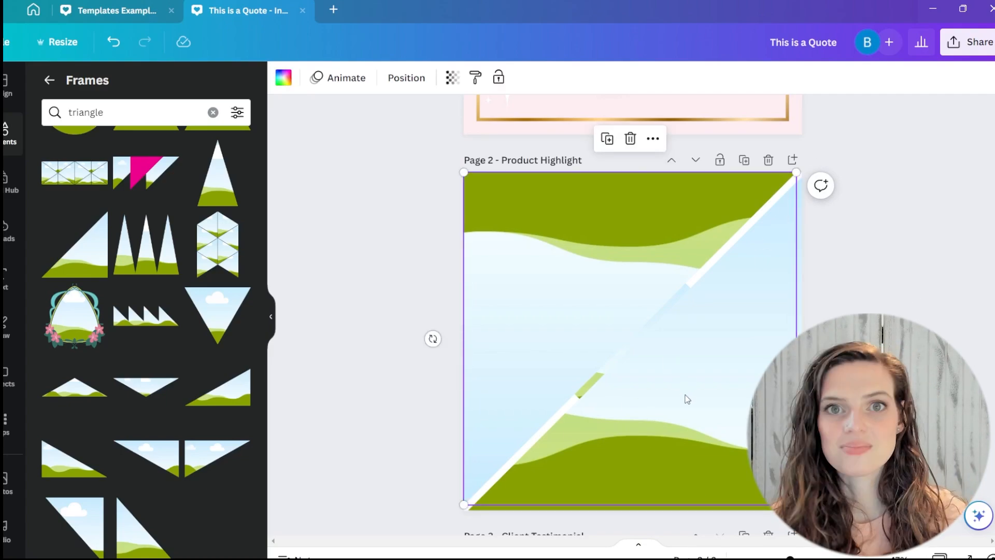
key(ctrl+[)
key(ctrl+[)
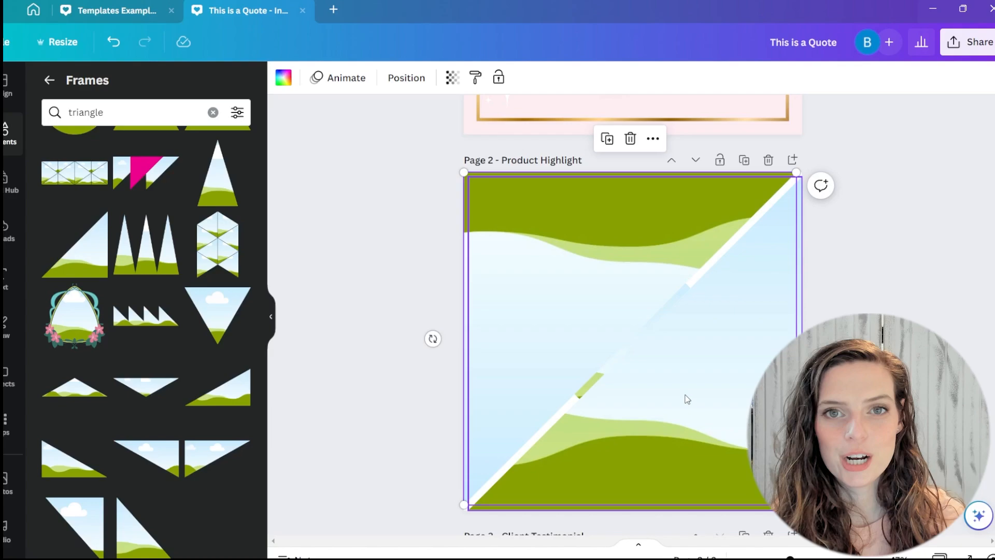
click(709, 444)
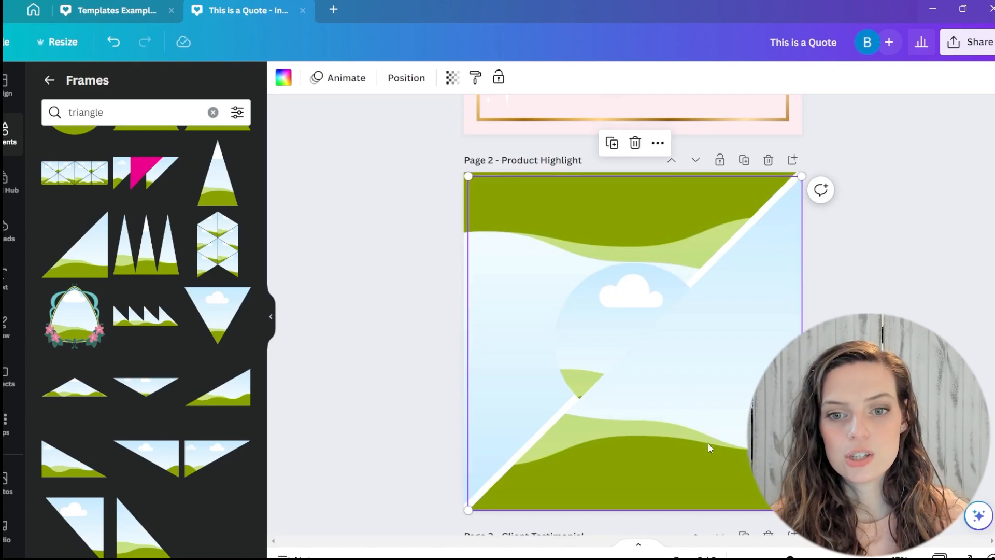
key(ctrl+[)
key(Escape)
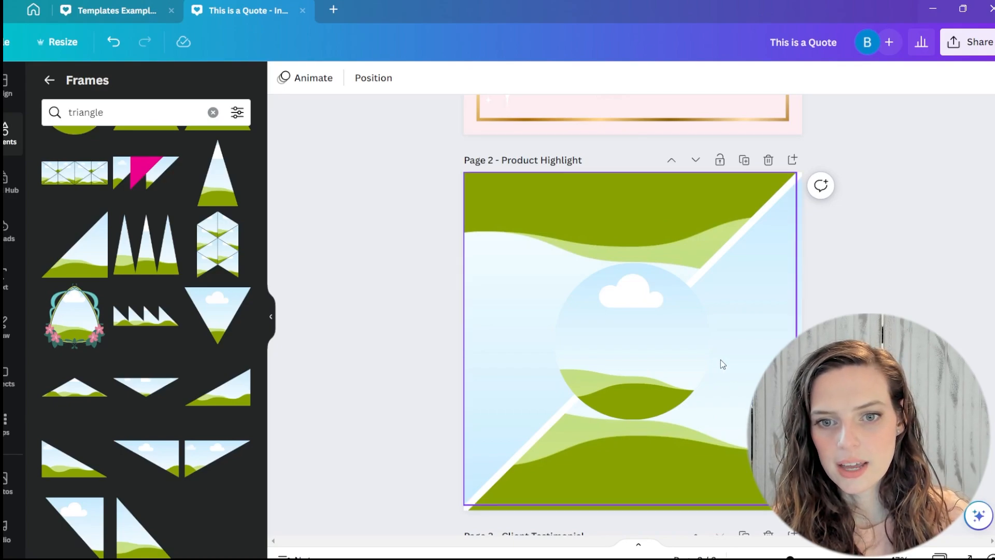
Duplicate the circular frame, shift the copy aside, and fill the original circle with white.
click(647, 357)
drag(648, 358, 671, 370)
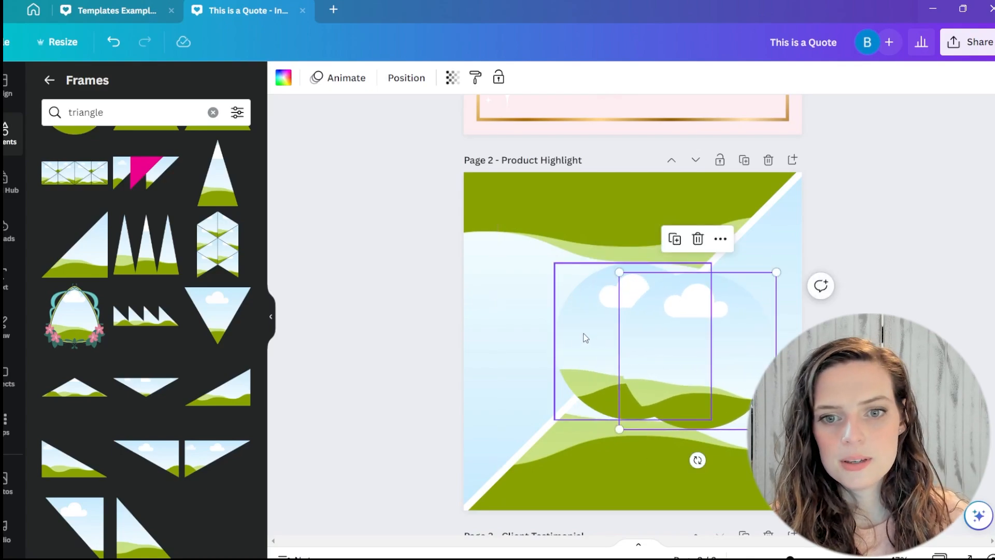
click(589, 304)
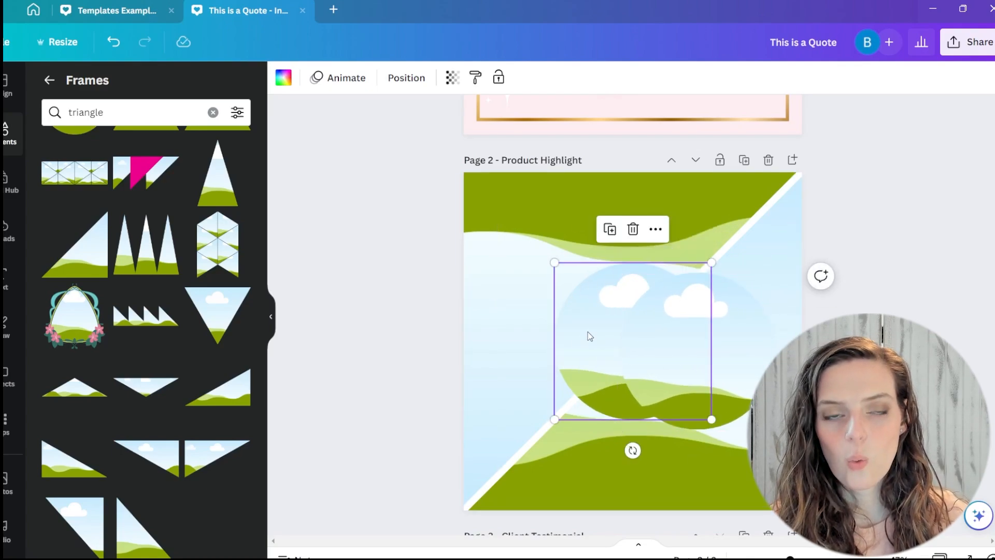
click(284, 78)
click(199, 159)
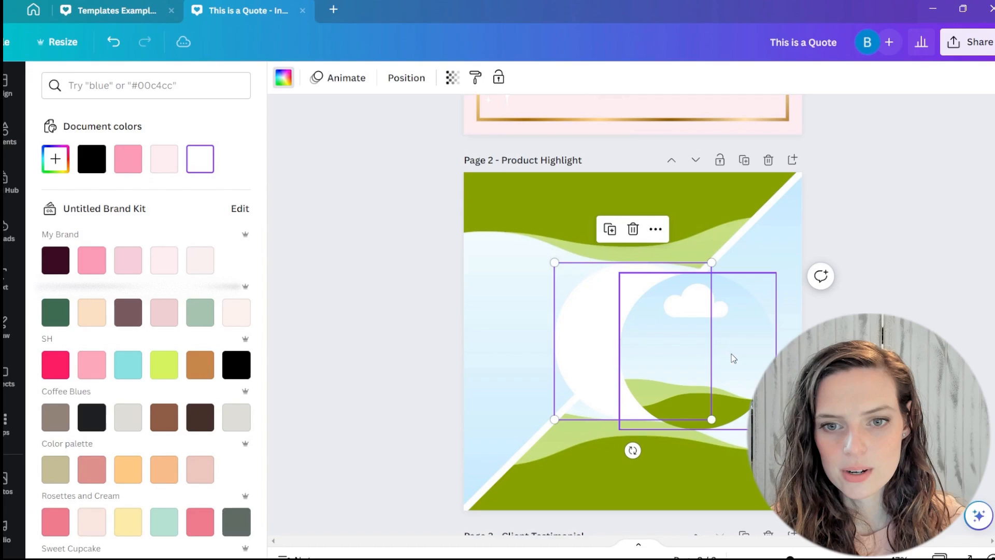
Enlarge the white circle so it is slightly bigger than the circular photo frame.
drag(748, 368, 733, 364)
click(558, 337)
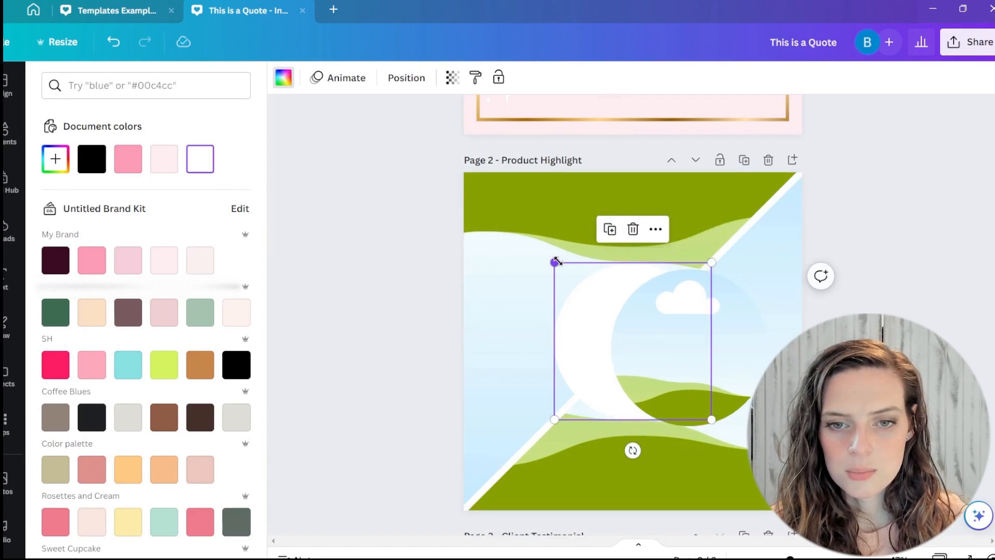
drag(553, 263, 547, 254)
drag(711, 419, 726, 433)
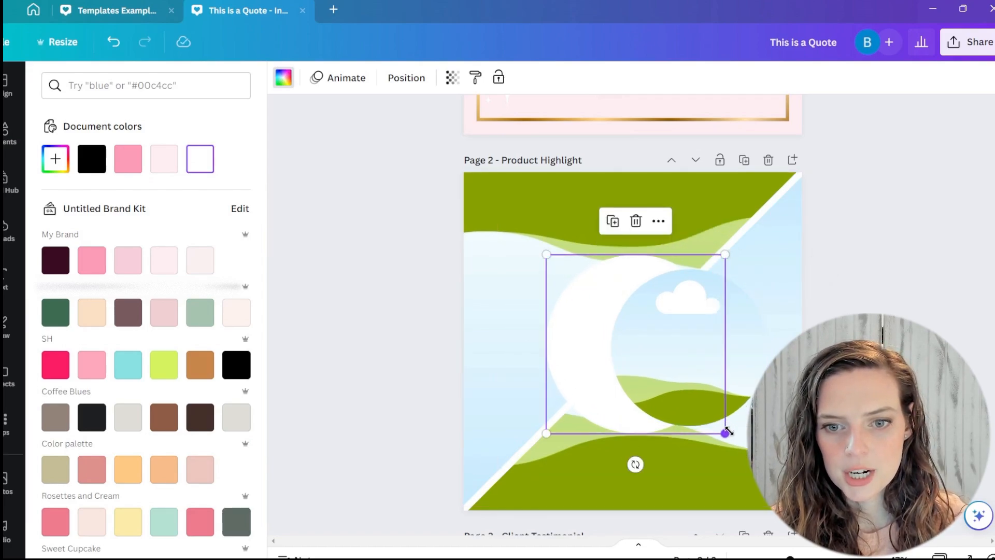
Centre the circular photo frame over the white circle to form a white ring around it.
drag(680, 362, 632, 356)
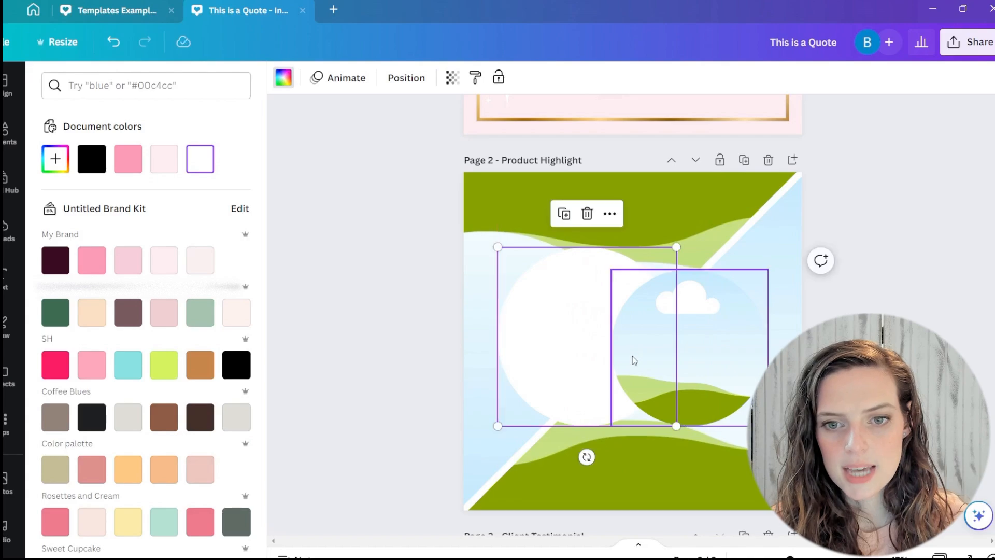
key(ctrl+z)
click(744, 362)
drag(744, 362, 693, 355)
click(767, 231)
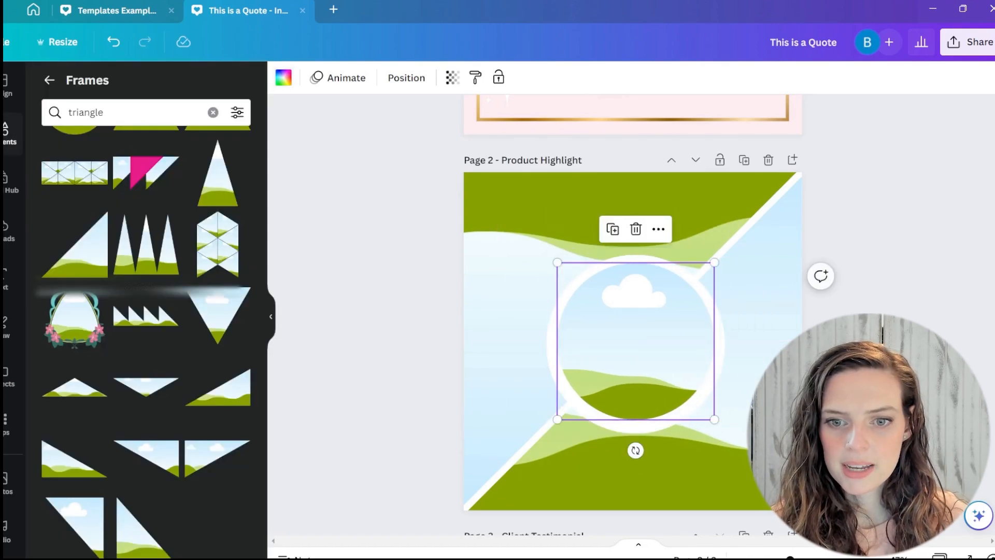
Shrink the white circle slightly to make an even, thinner ring around the circular photo frame.
click(710, 415)
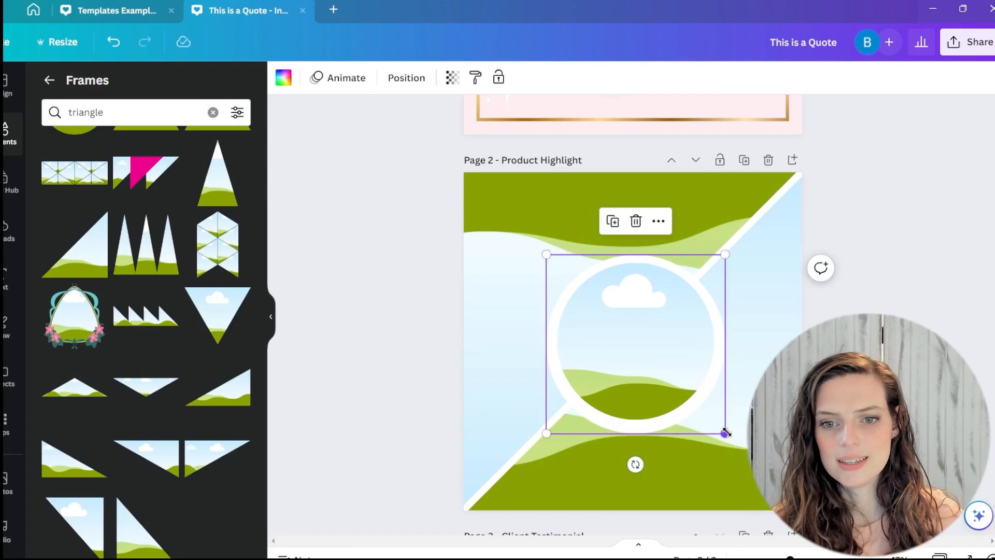
drag(546, 429, 548, 427)
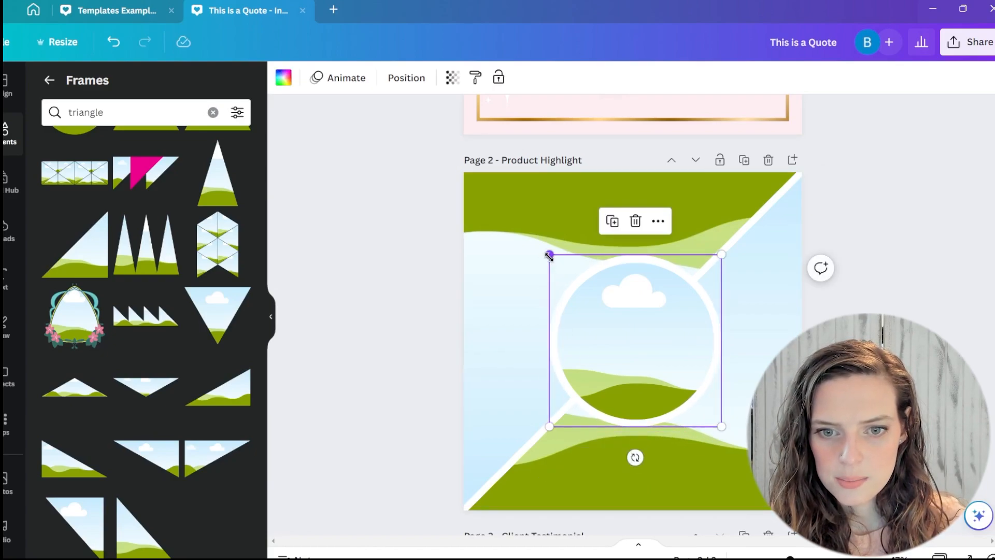
drag(548, 254, 551, 256)
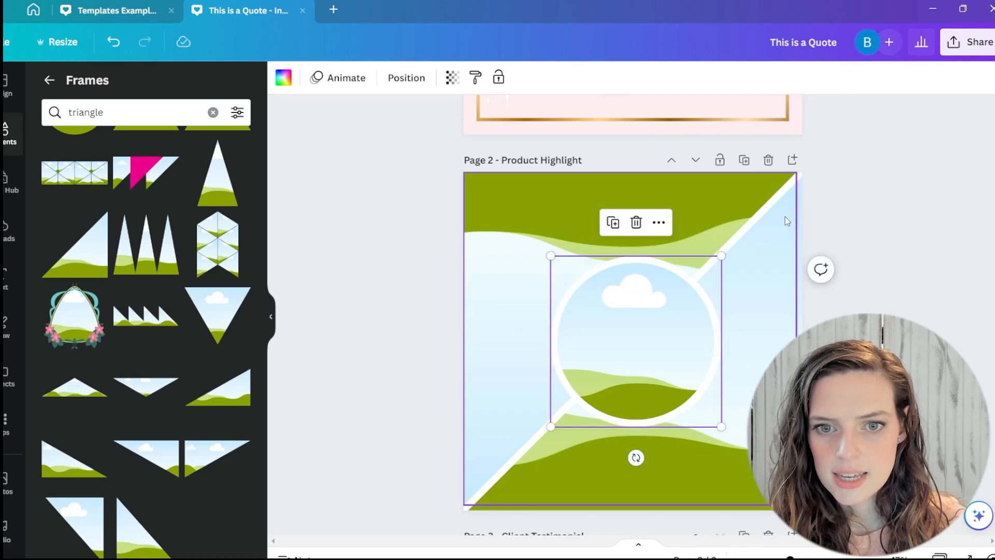
click(752, 223)
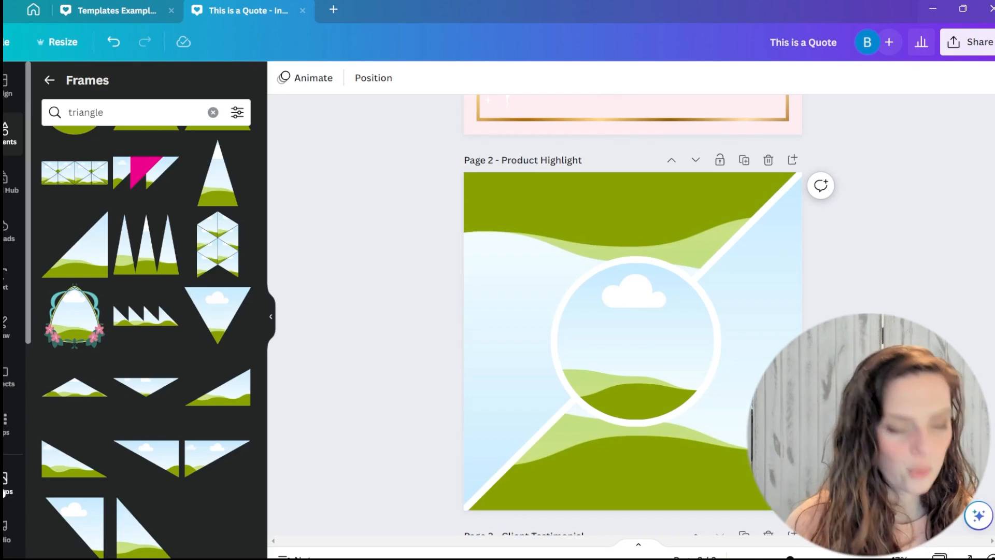
Search the photos for "water bottle" and place the sunlit pink bottle photo in the circular frame.
click(7, 484)
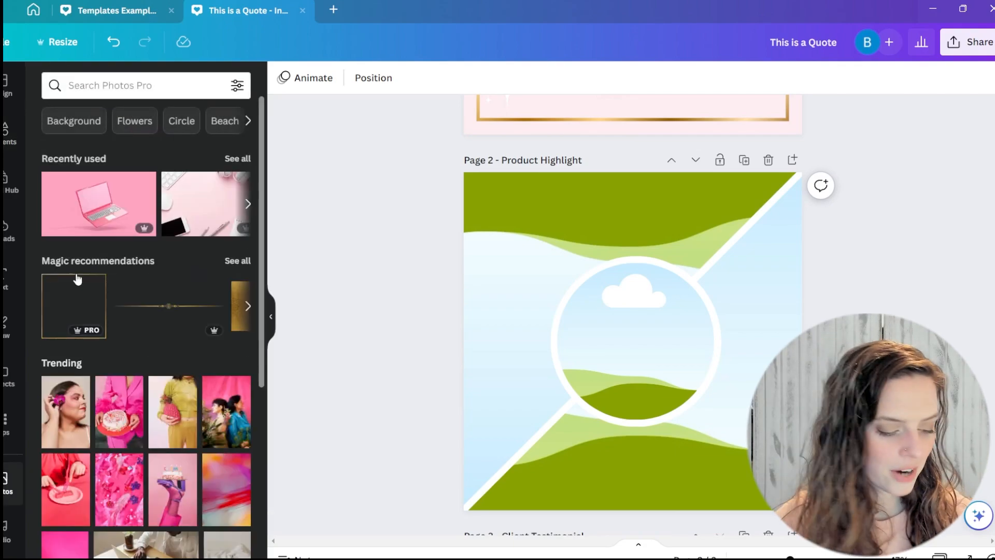
click(136, 86)
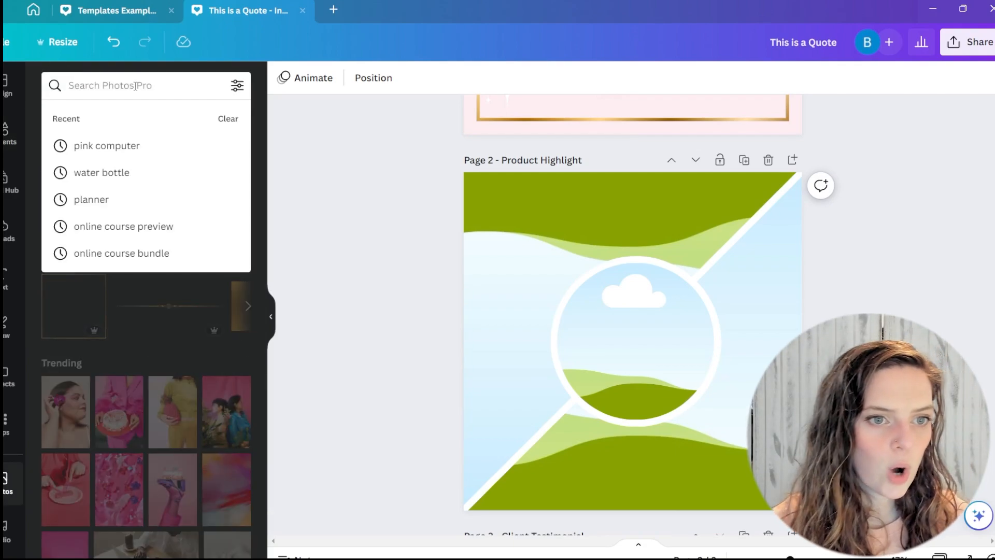
text(water bo)
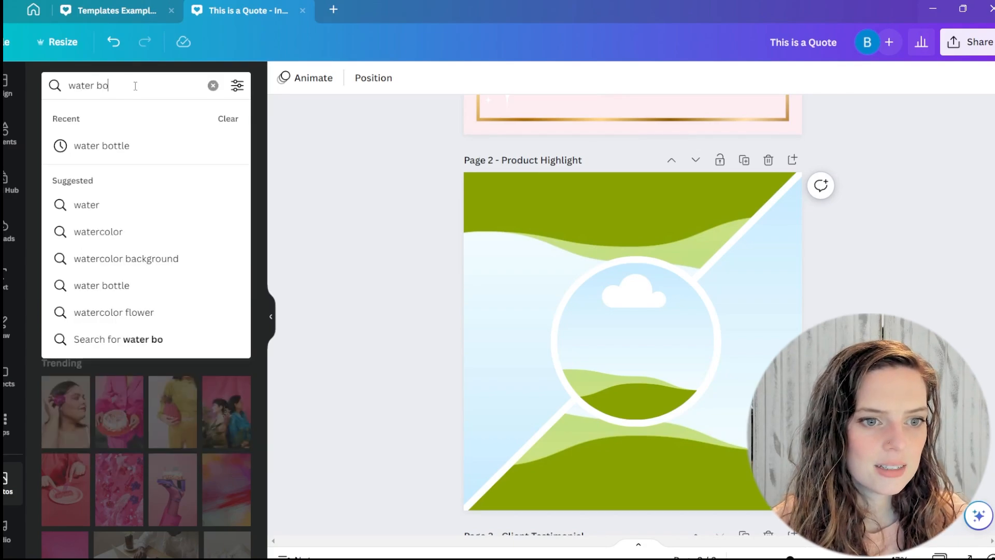
text(ttle)
key(Return)
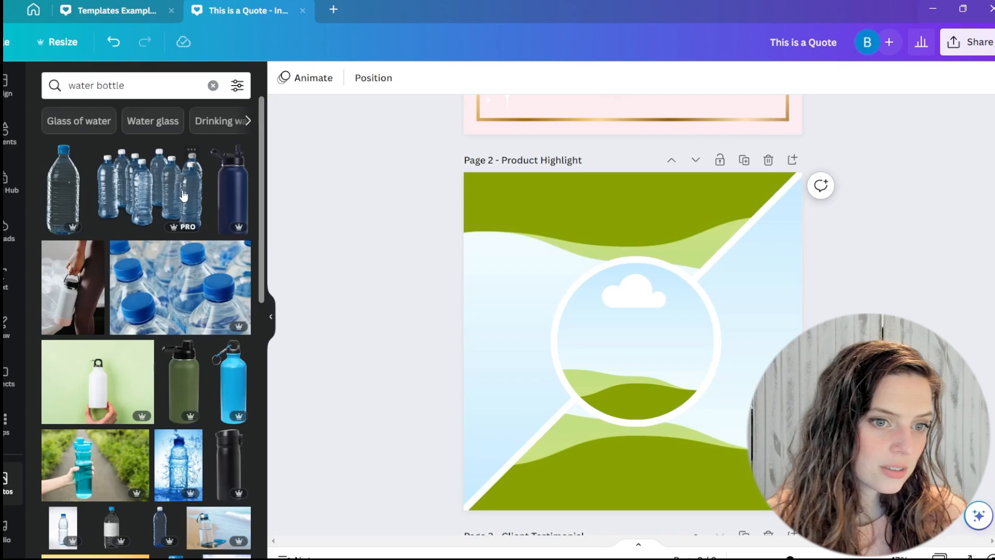
scroll(189, 228, down, 3)
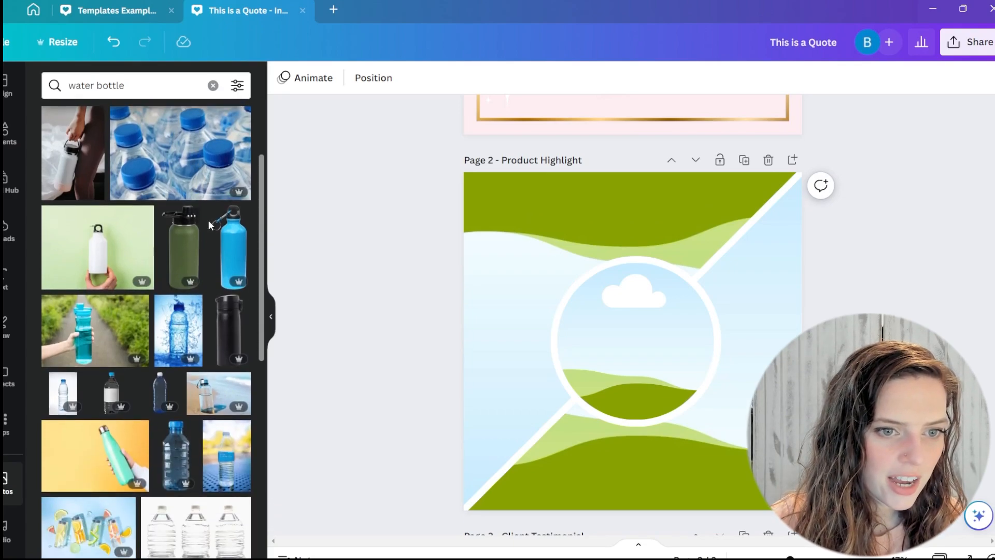
scroll(215, 227, down, 5)
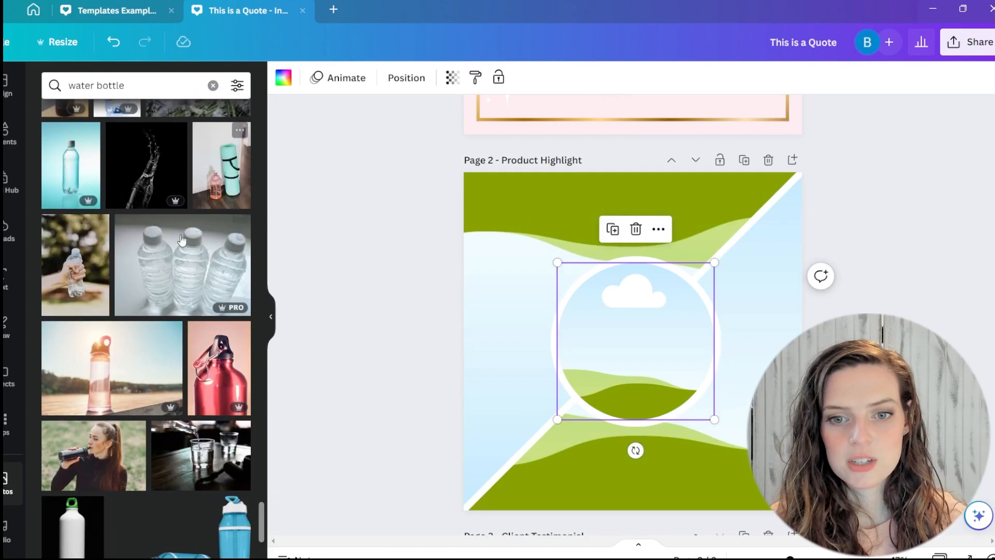
drag(80, 368, 707, 382)
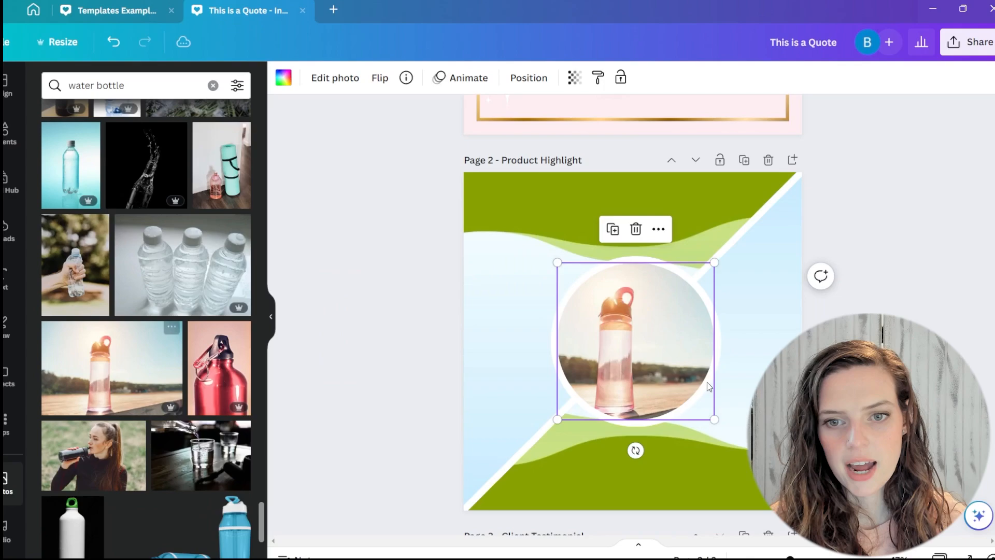
Reposition the pink bottle photo inside the circular frame so the bottle is centred.
double_click(639, 371)
drag(639, 371, 656, 348)
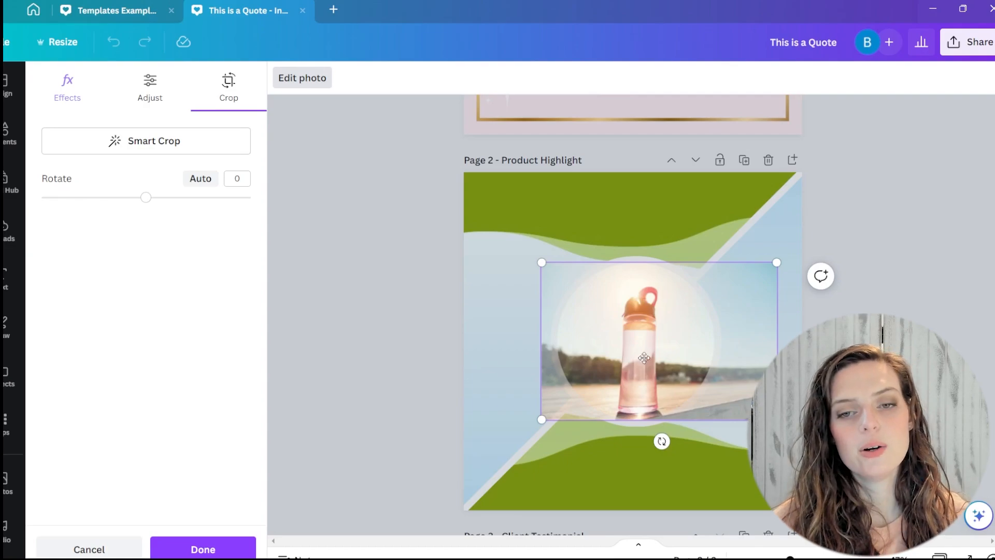
click(398, 270)
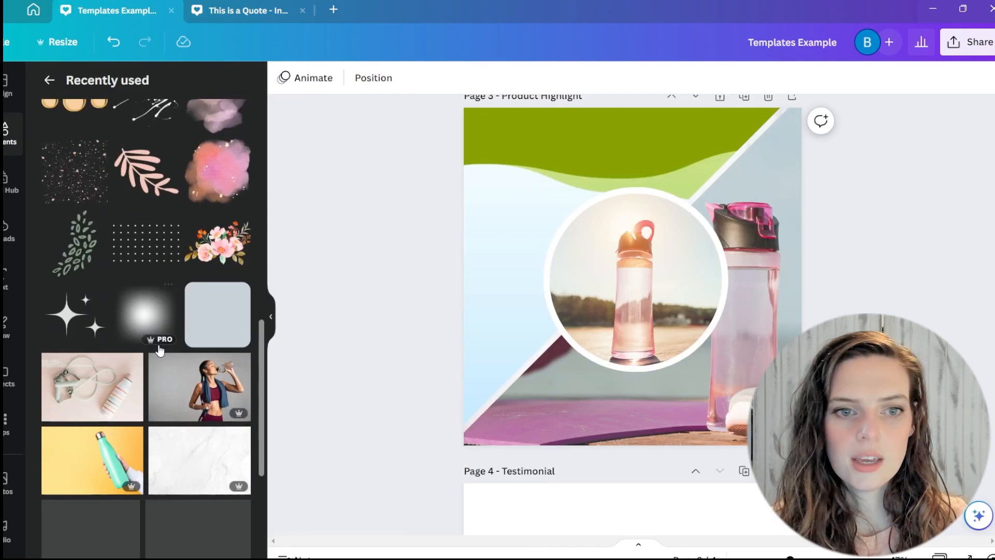
Fill the upper-left triangle frame with the recently used photo of the woman drinking from a bottle.
scroll(177, 310, down, 3)
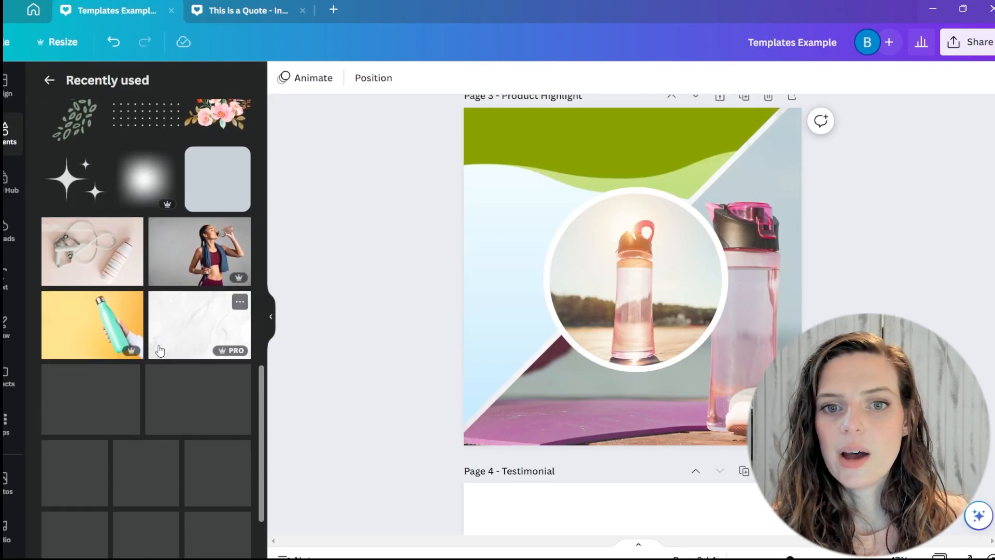
drag(198, 269, 518, 233)
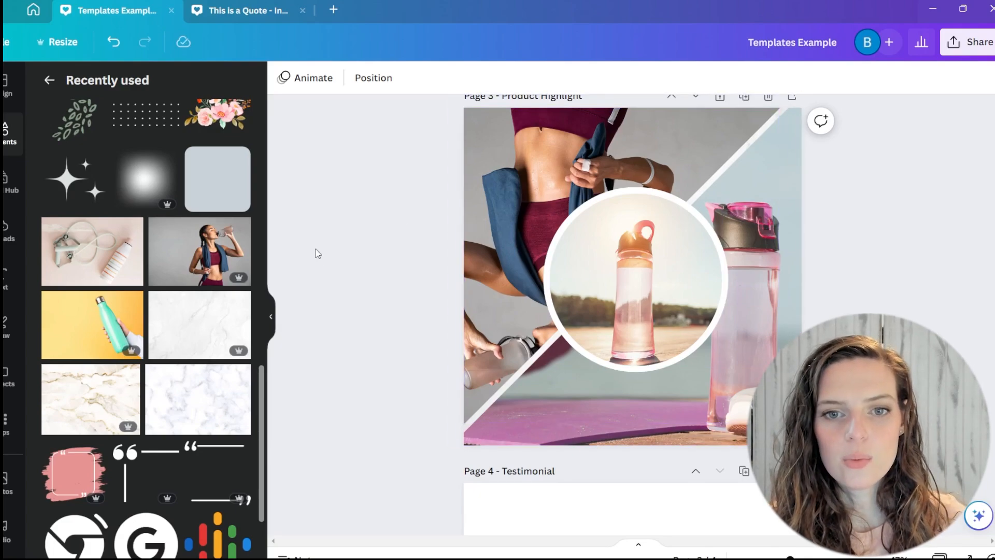
scroll(392, 183, up, 2)
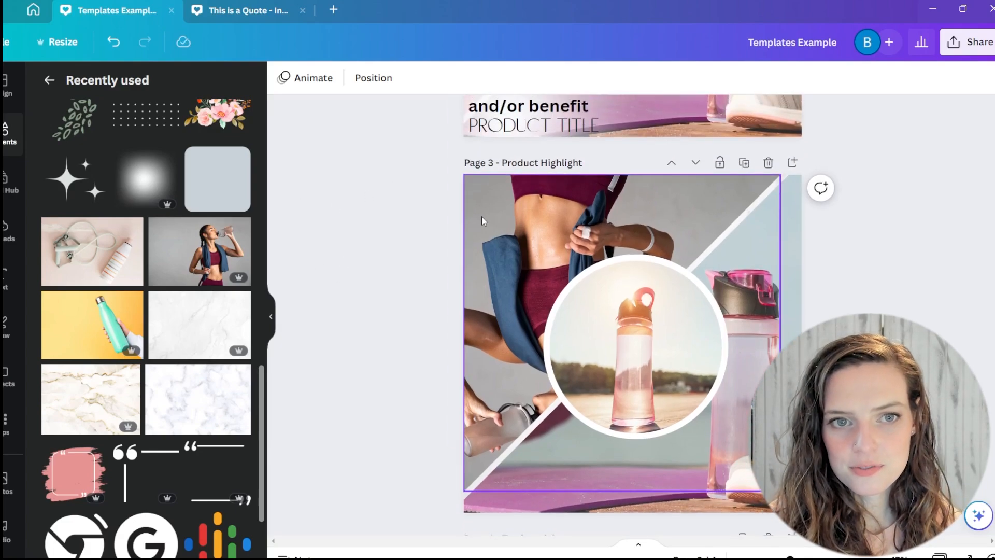
Flip the photo of the woman vertically and shift it right within the triangle frame so her whole bottle shows.
click(494, 224)
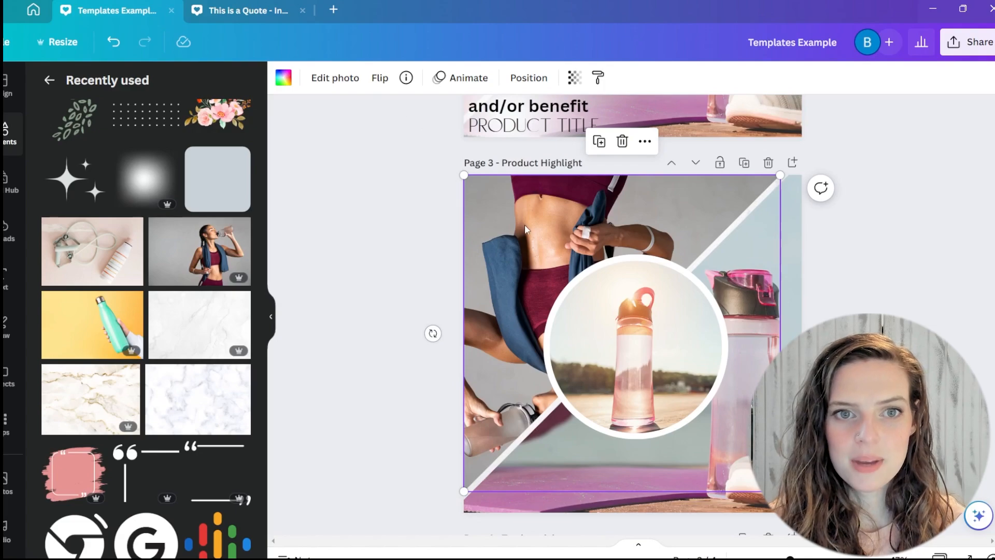
click(382, 81)
click(410, 148)
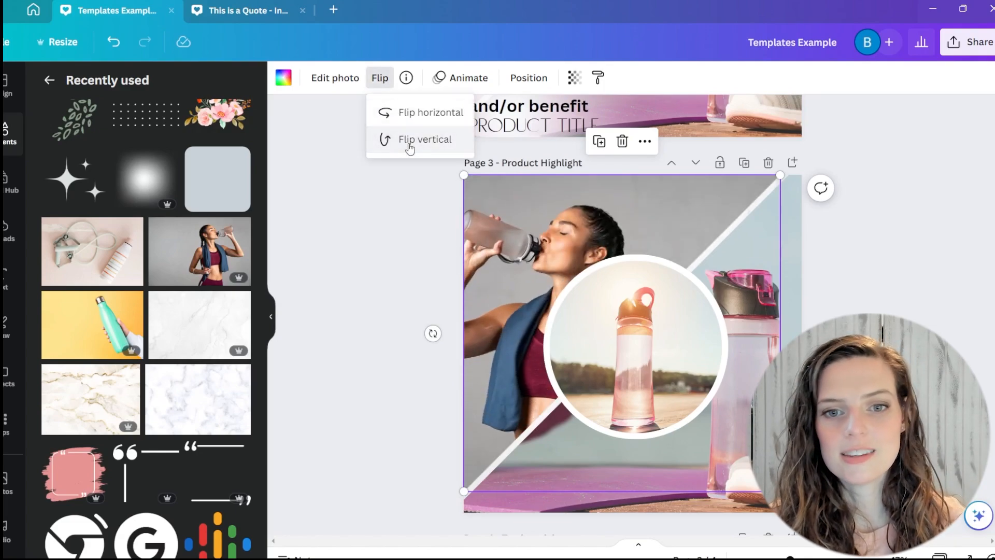
click(355, 264)
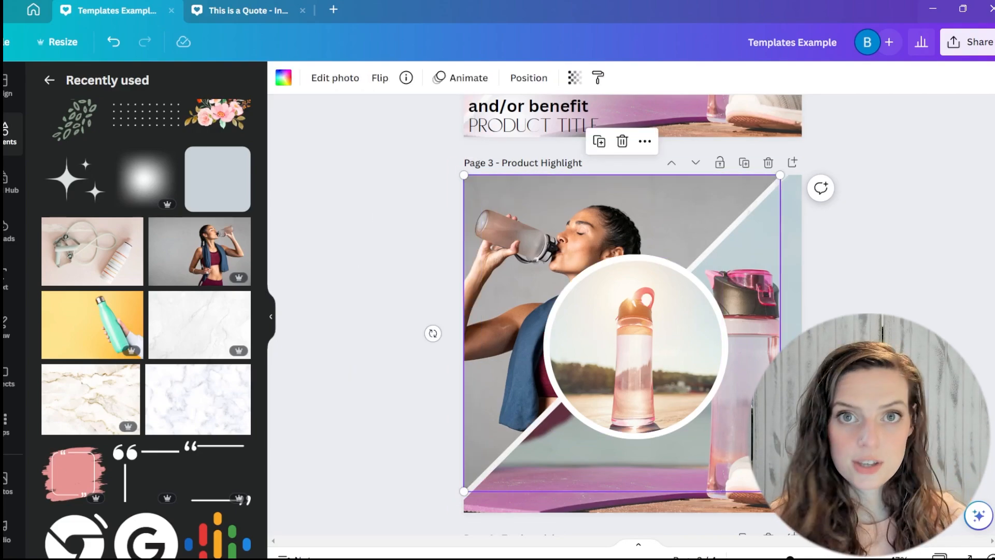
click(839, 353)
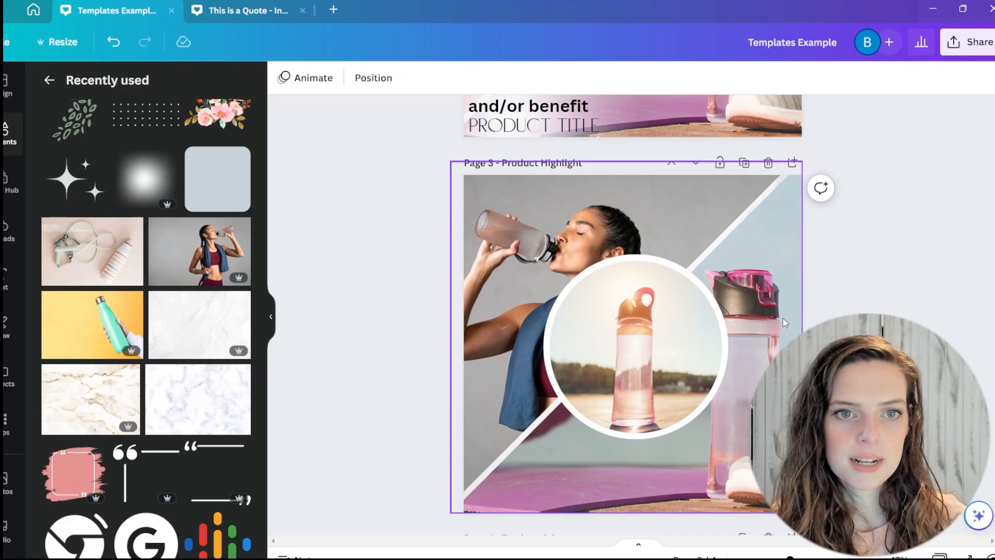
Apply the Blush duotone effect to the photo of the woman and reduce its intensity to about half.
click(592, 225)
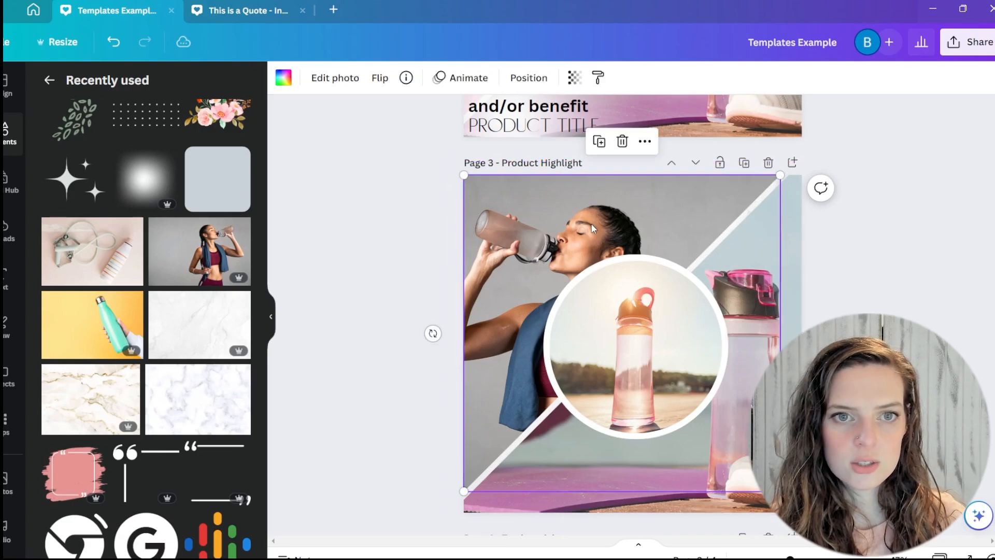
click(335, 78)
click(209, 382)
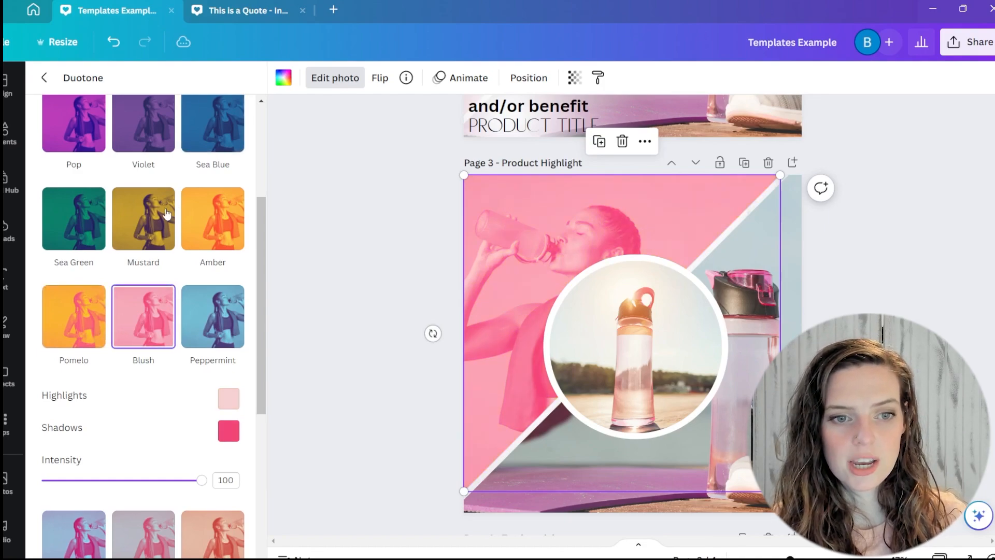
scroll(167, 214, down, 1)
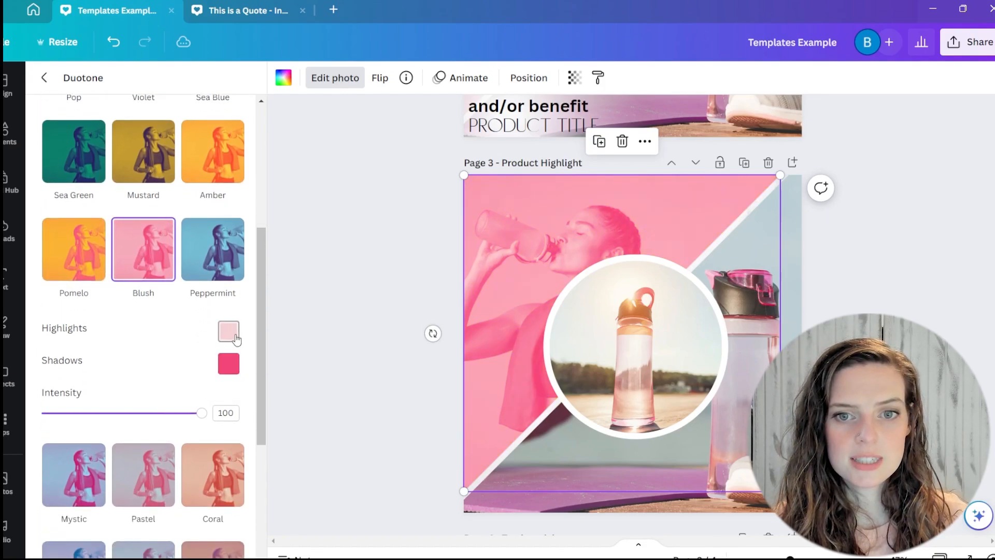
drag(201, 413, 118, 421)
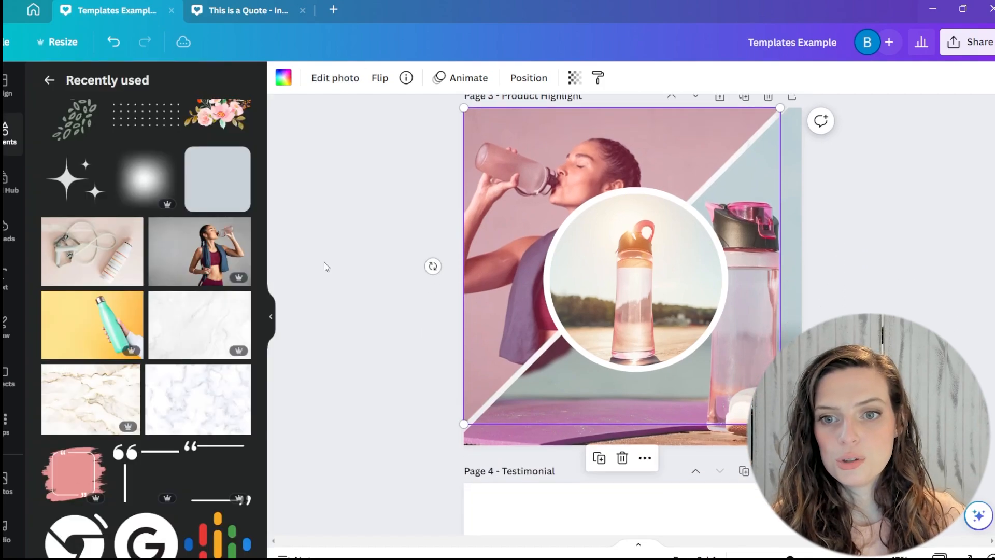
Add a "Product Name" heading, shrink it and place it in the lower-left corner of the Product Highlight page.
click(11, 280)
click(116, 246)
text(Product Name)
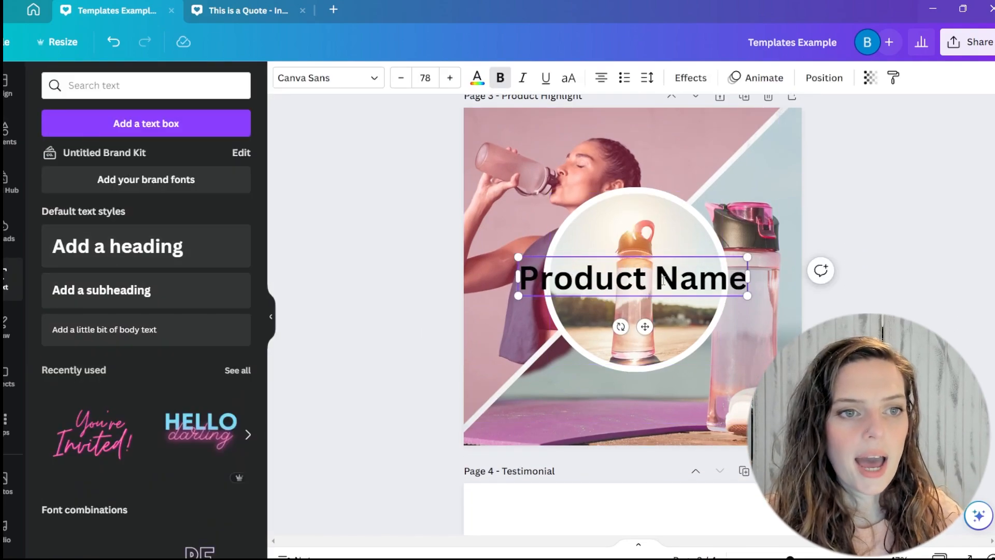
drag(747, 258, 610, 280)
drag(572, 325, 524, 457)
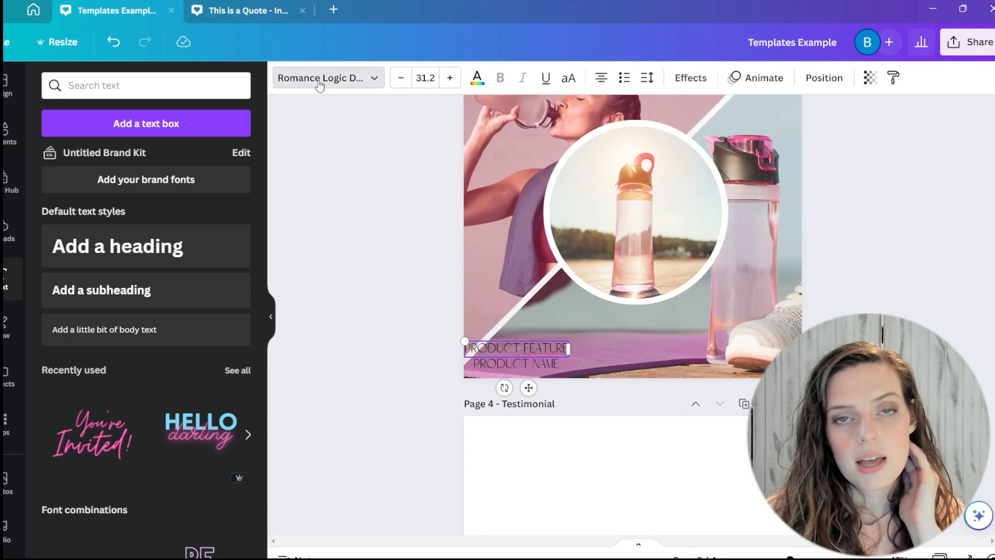
Set "Product Features and/or Benefits" in League Spartan on two lines above the product name.
click(319, 79)
click(86, 311)
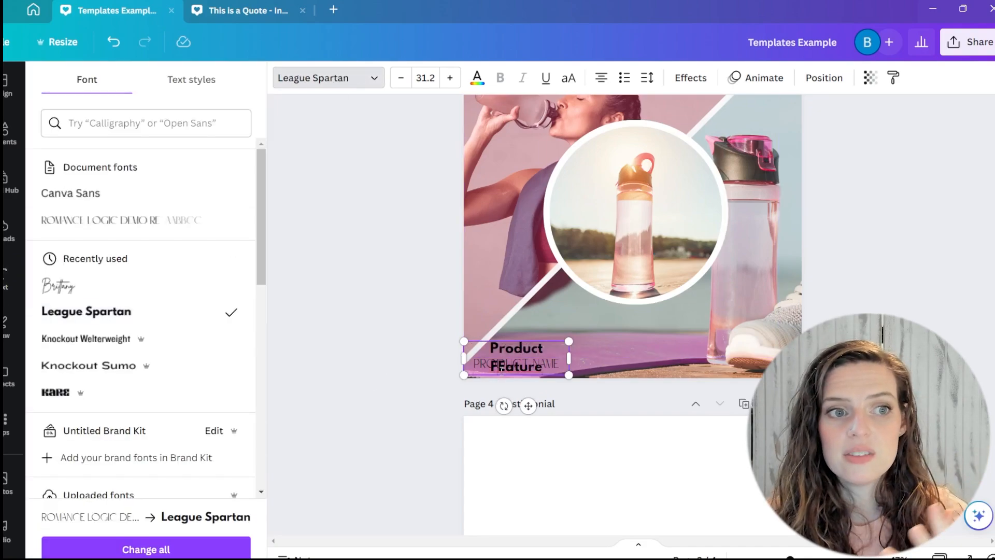
click(7, 279)
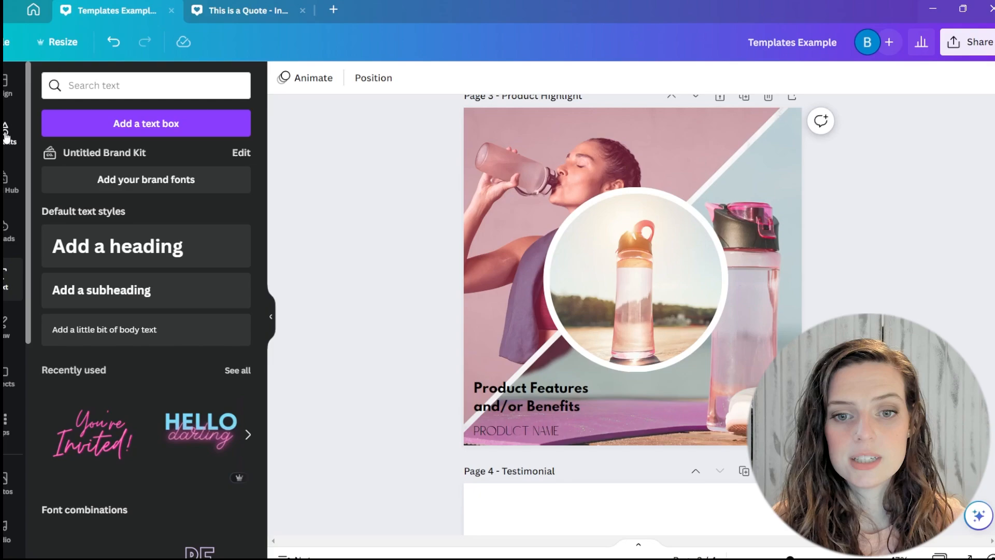
Search the elements for "glow" and add the large soft white glow graphic to the Product Highlight page.
click(6, 132)
click(118, 85)
text(glow)
key(Return)
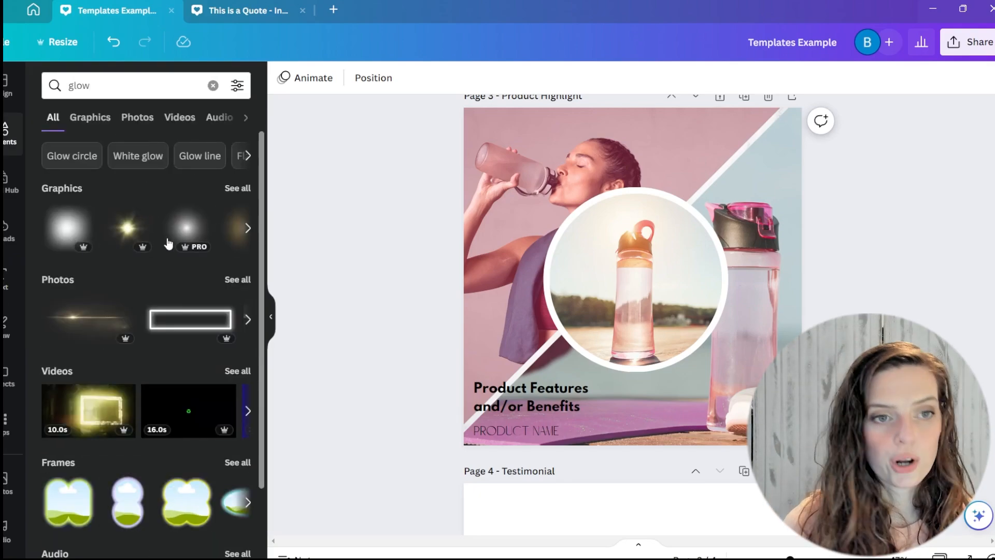
click(64, 233)
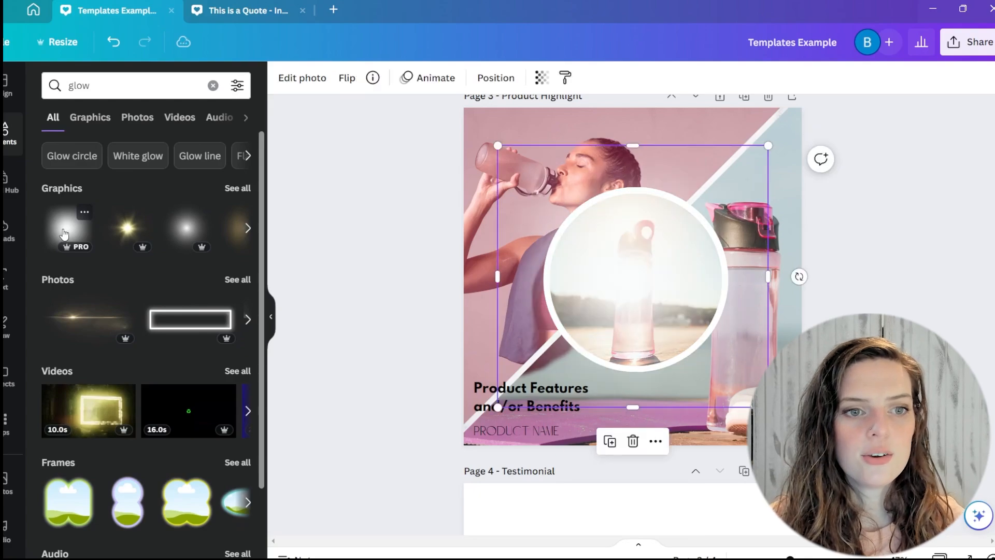
Position the white glow behind the lower-left text and shrink it slightly.
drag(636, 283, 523, 411)
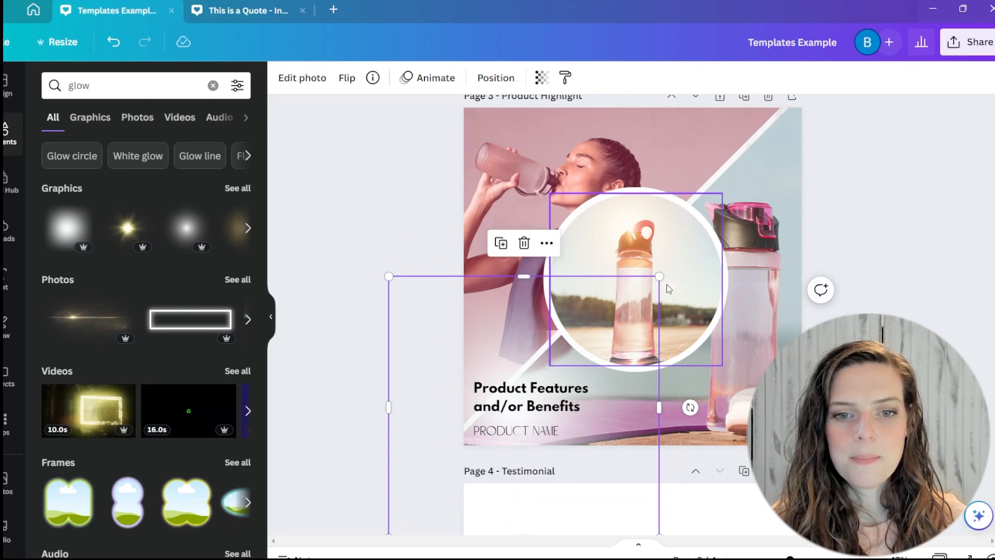
drag(659, 276, 614, 321)
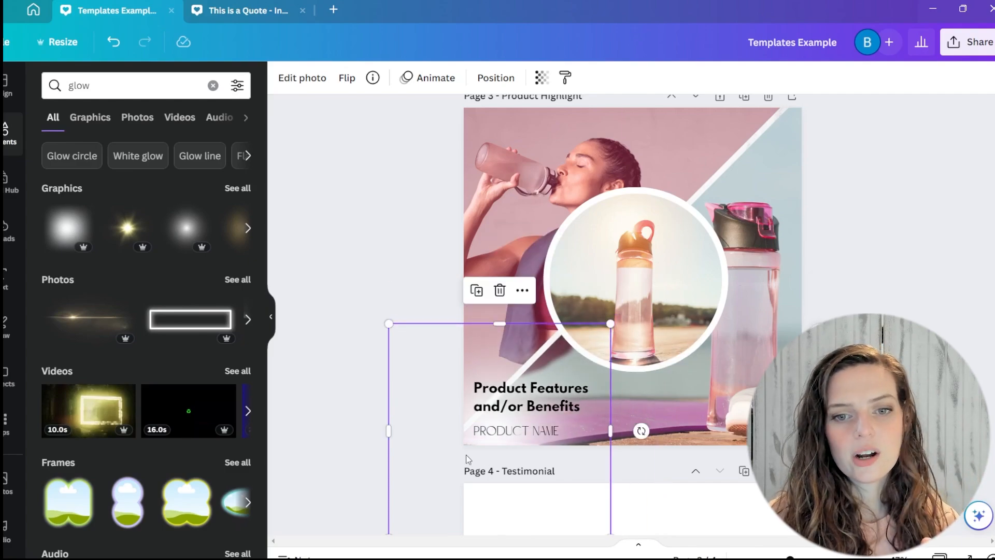
click(437, 471)
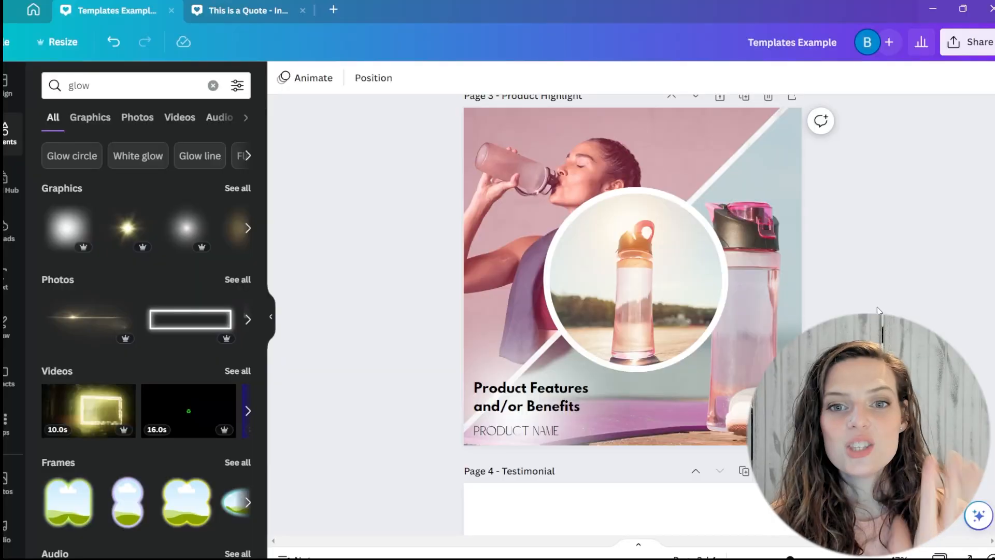
Publish the Templates Example design as a brand template in the Examples folder.
scroll(878, 310, up, 10)
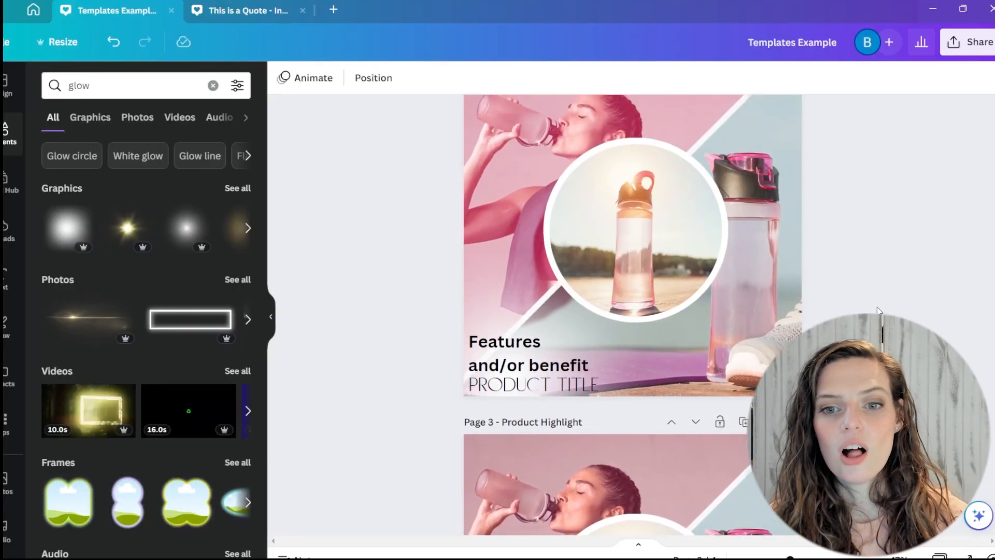
scroll(877, 310, up, 10)
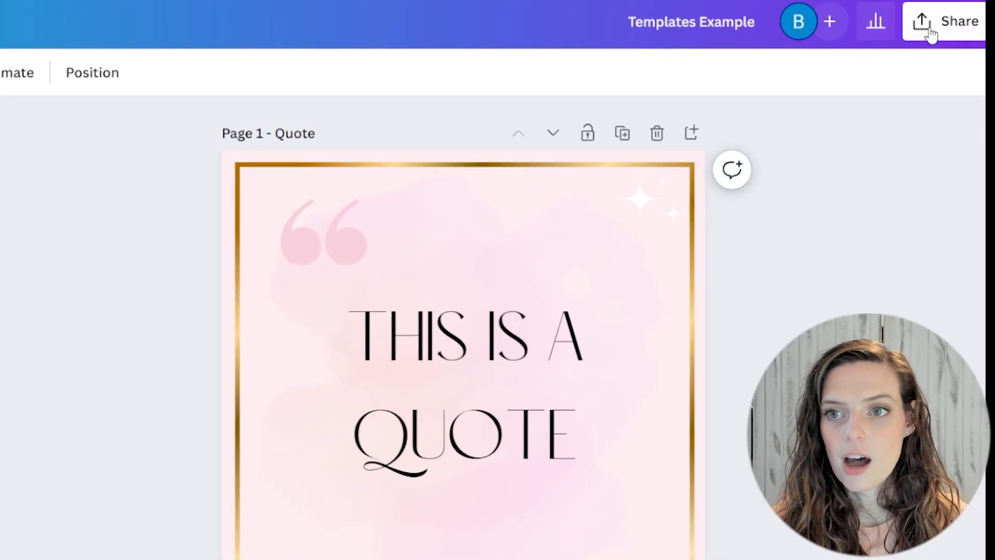
click(930, 34)
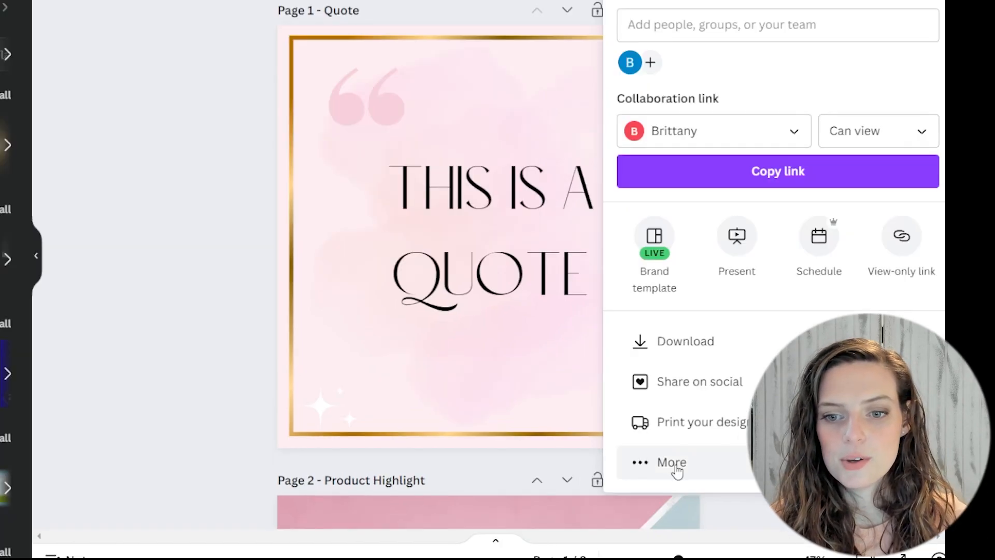
click(676, 466)
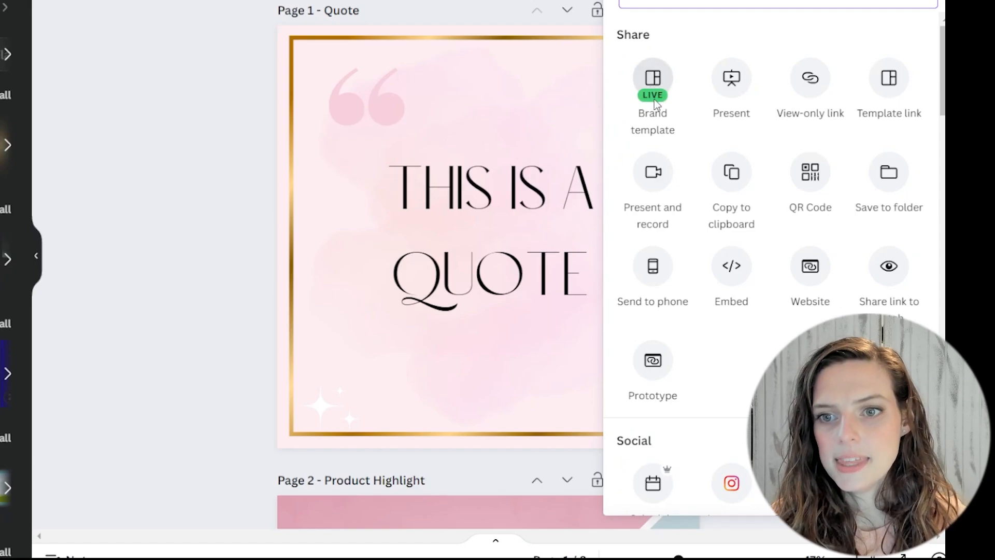
click(656, 96)
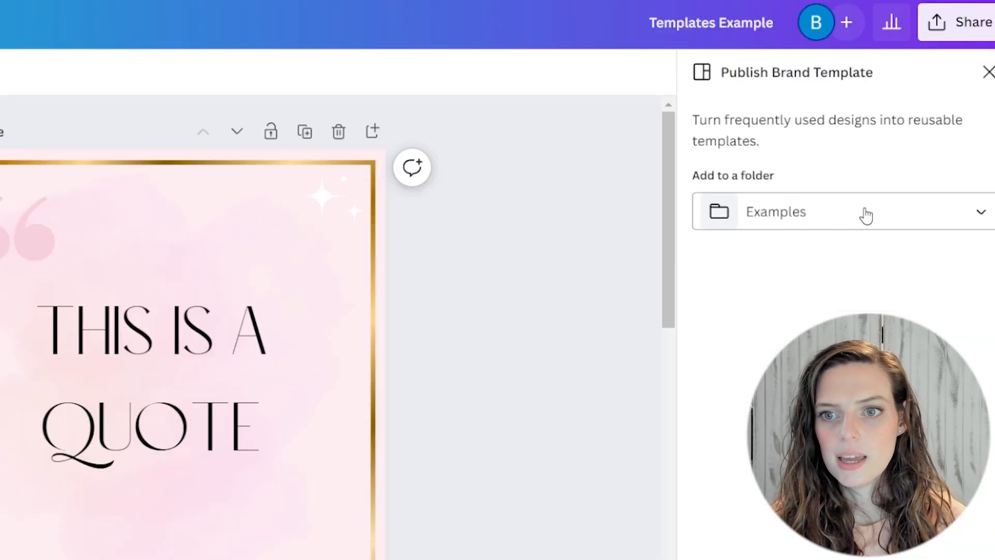
click(824, 81)
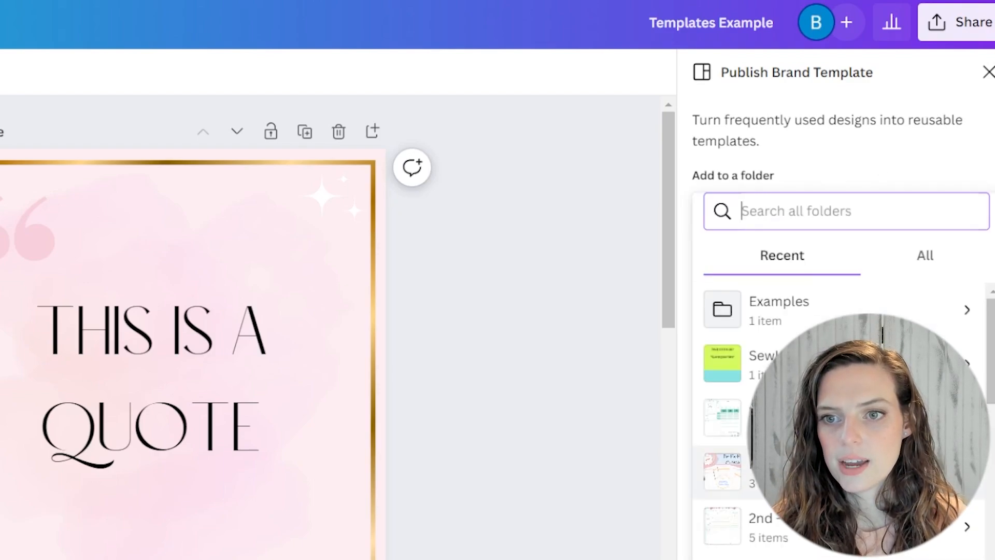
click(877, 164)
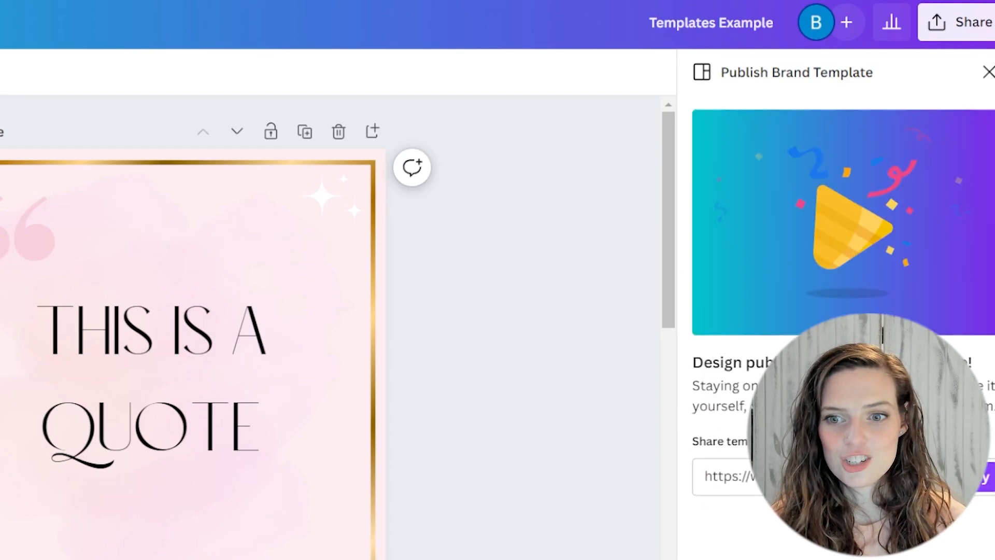
click(988, 72)
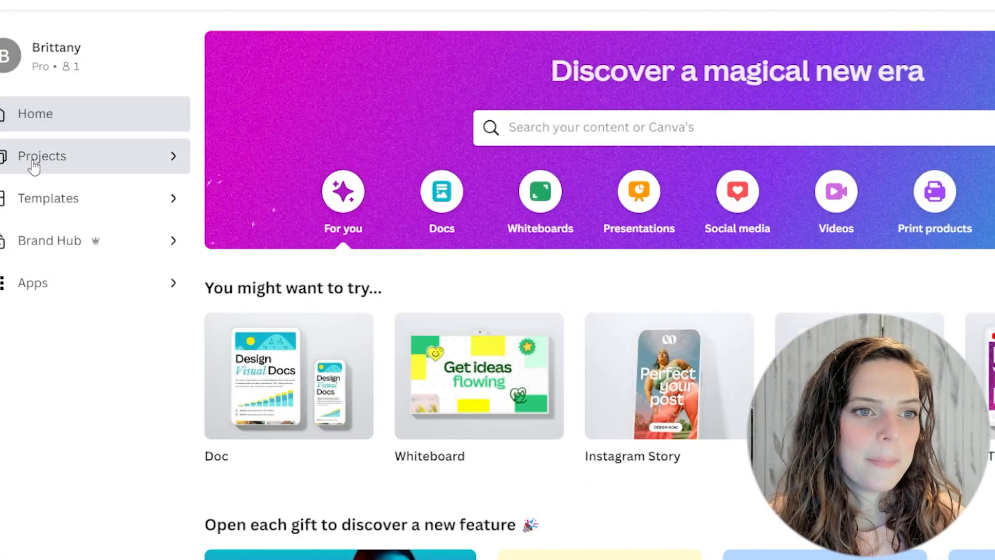
Open the Templates Example brand template from the Examples project folder and start a new design from it.
click(33, 187)
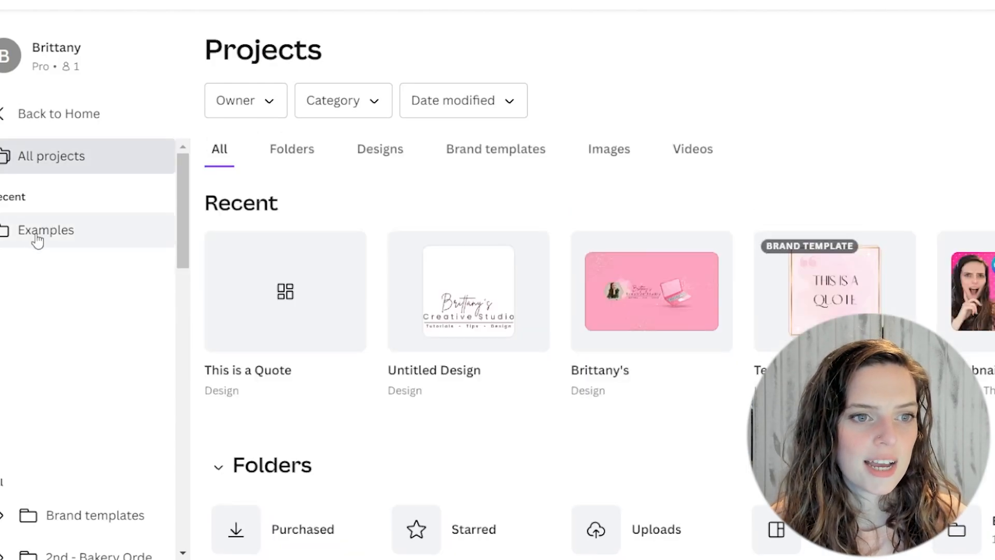
click(47, 234)
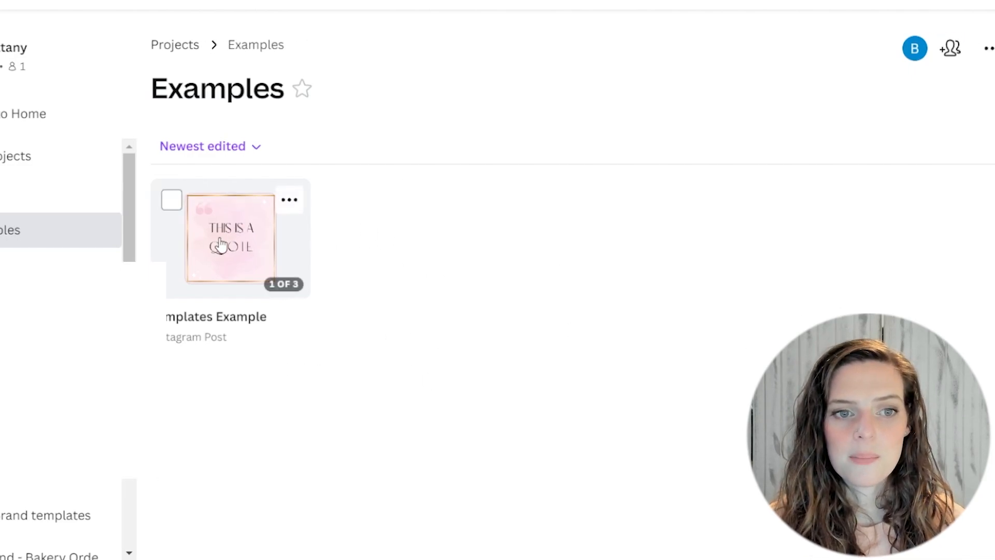
click(220, 245)
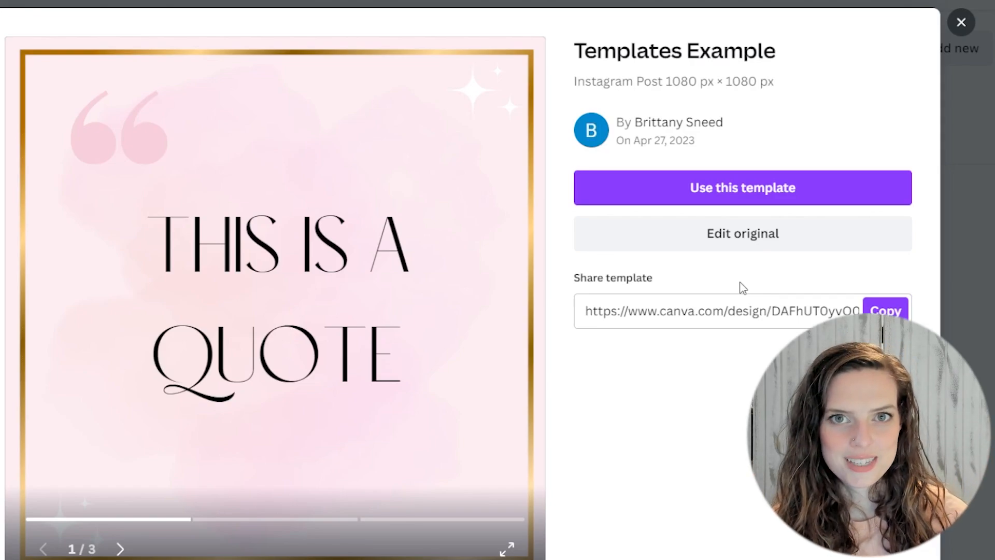
click(723, 189)
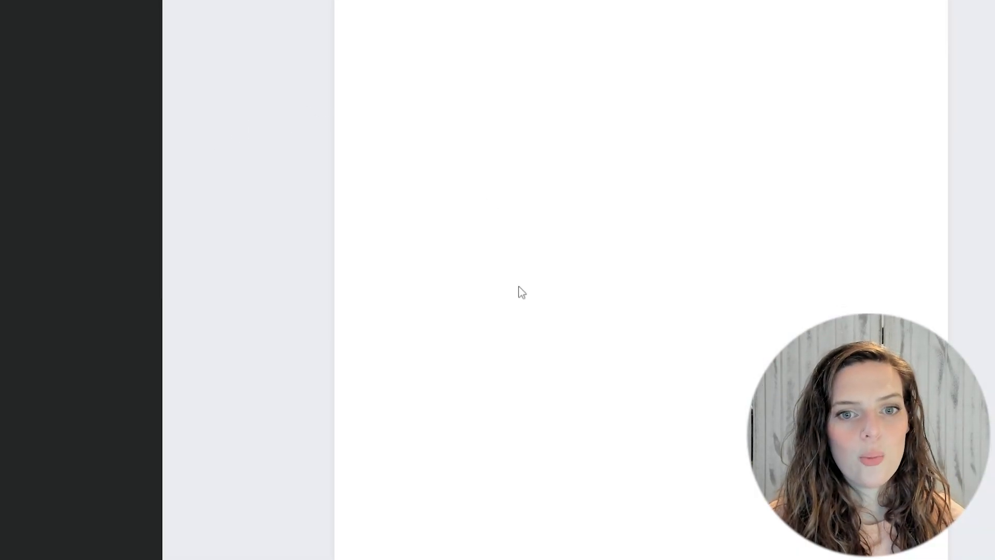